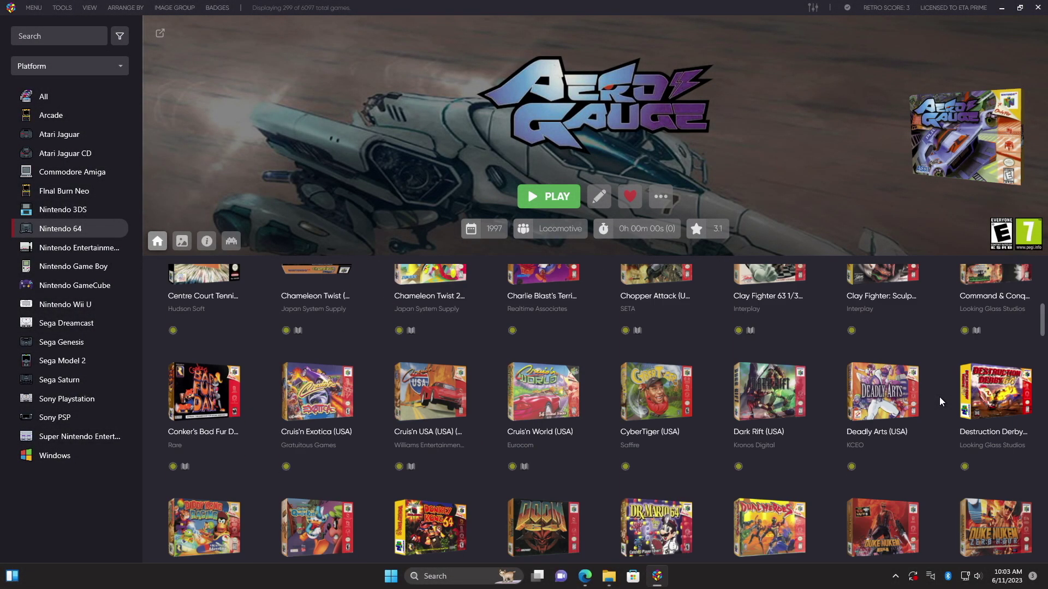
# Browse the Nintendo 64 game library through to its last titles.
pyautogui.scroll(-11, 940, 402)
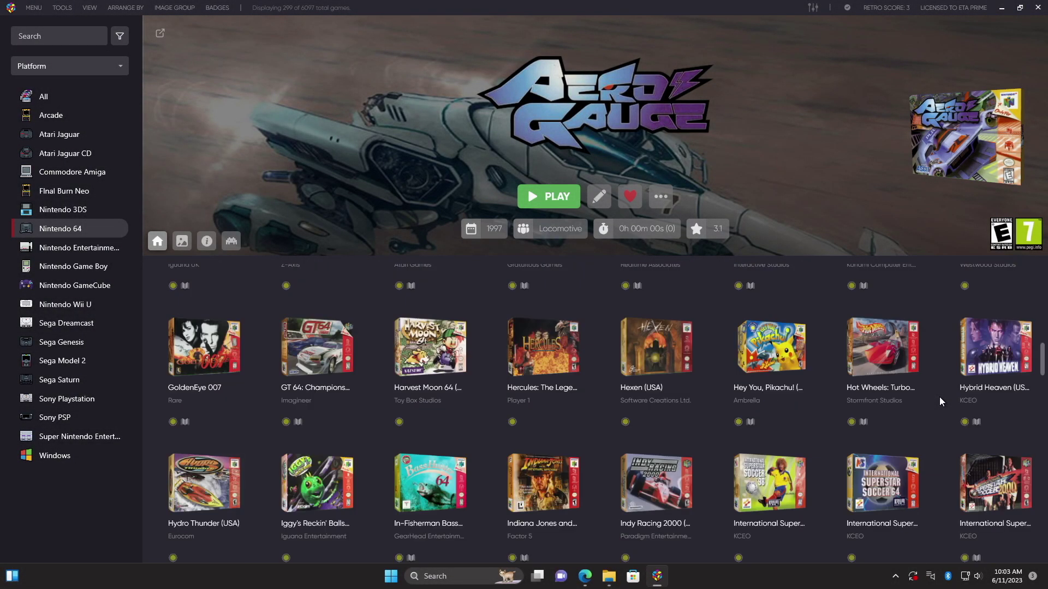
pyautogui.scroll(-8, 940, 402)
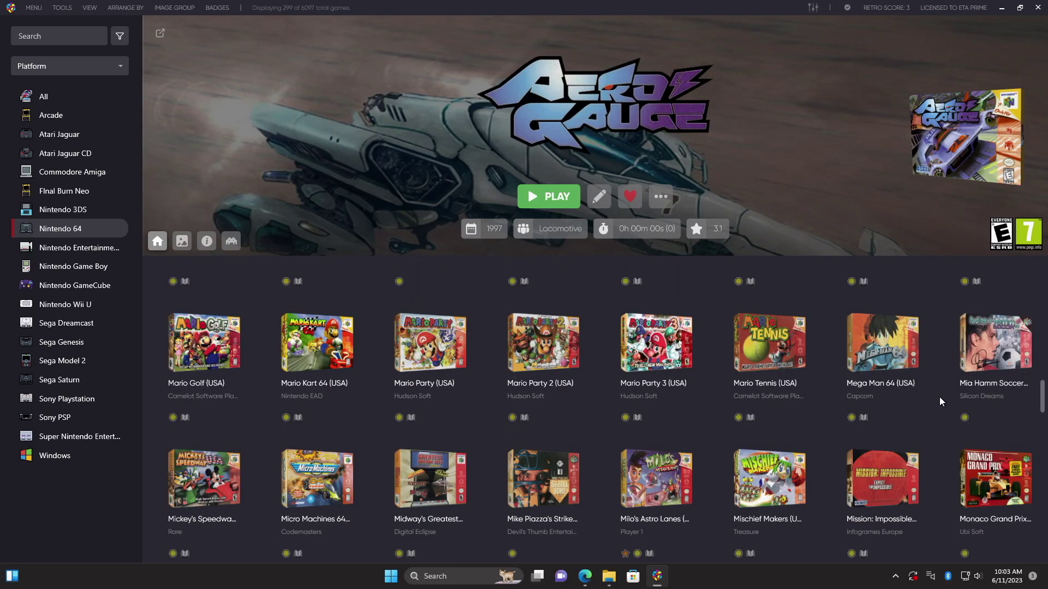
pyautogui.scroll(-10, 938, 401)
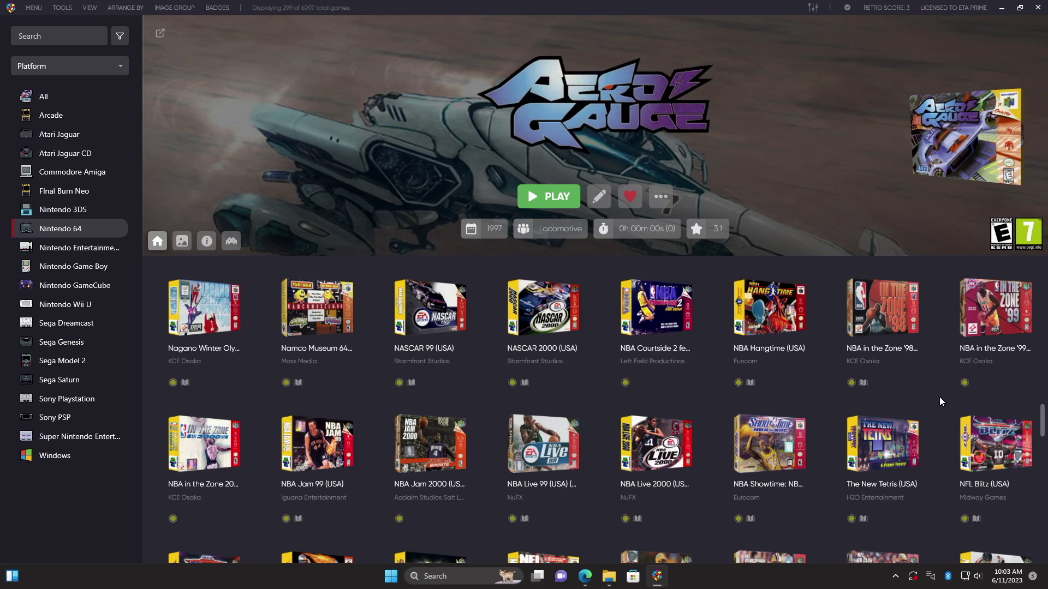
pyautogui.scroll(-10, 939, 402)
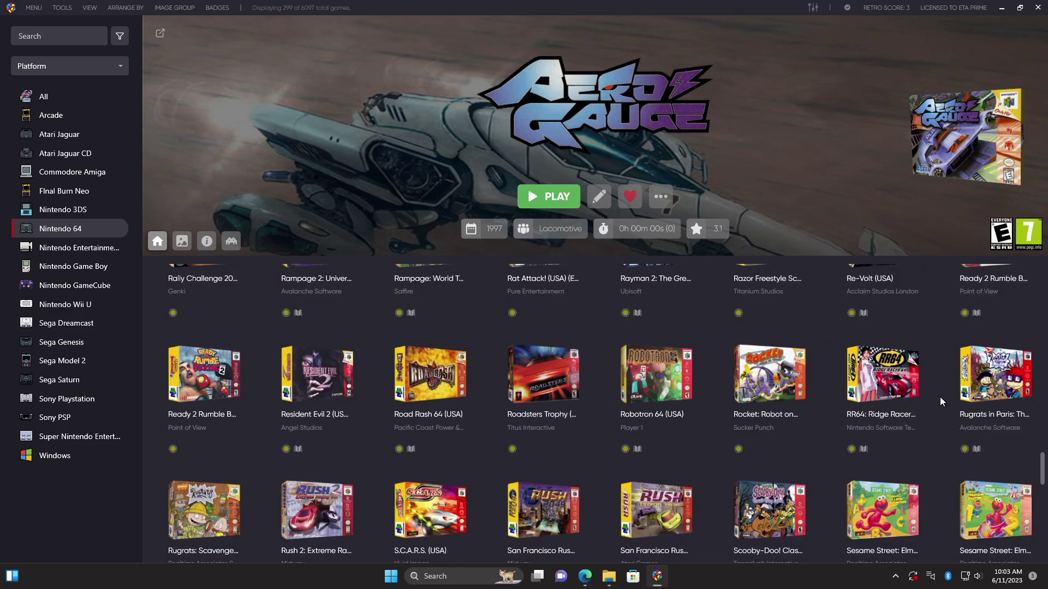
pyautogui.scroll(-5, 940, 402)
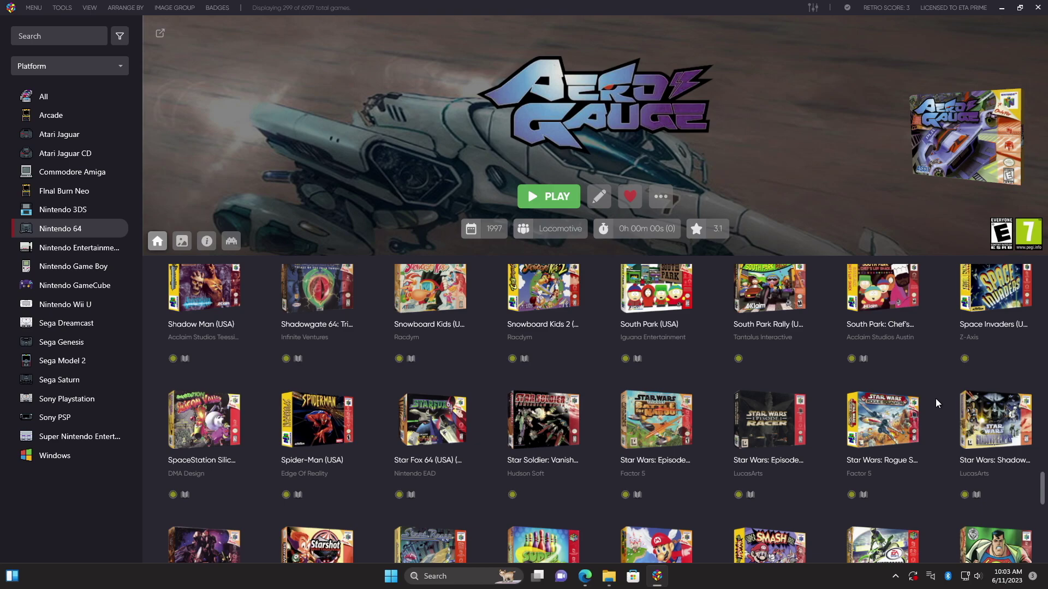
pyautogui.scroll(-4, 941, 403)
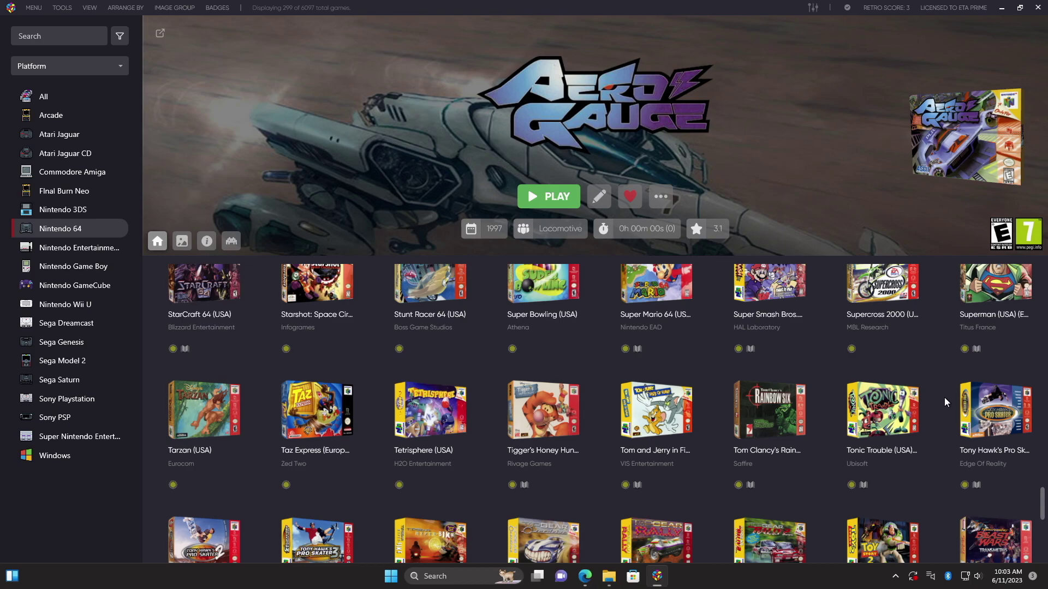
pyautogui.scroll(-4, 946, 397)
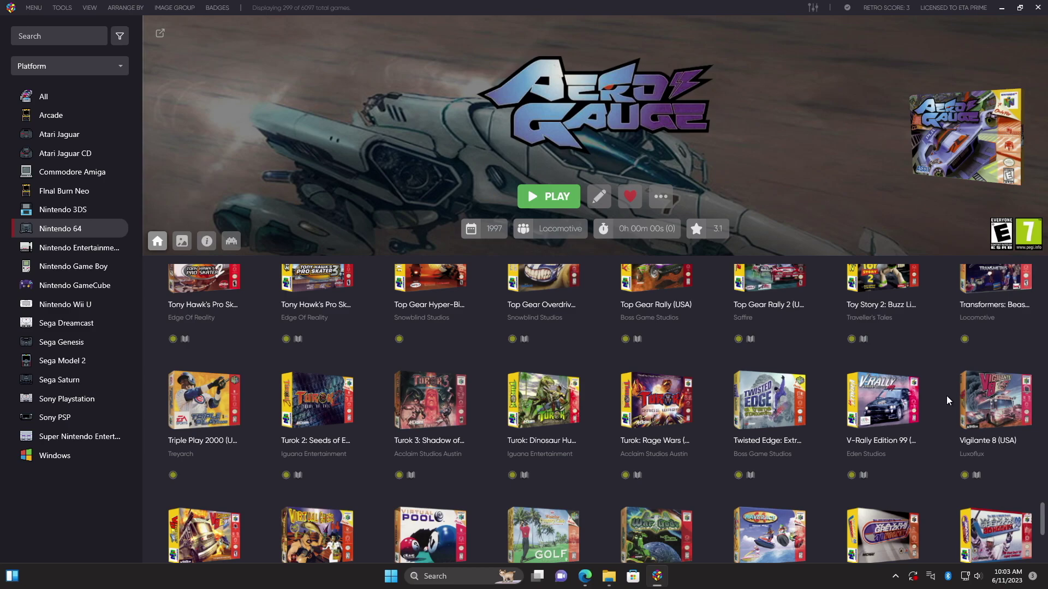
pyautogui.scroll(-4, 946, 395)
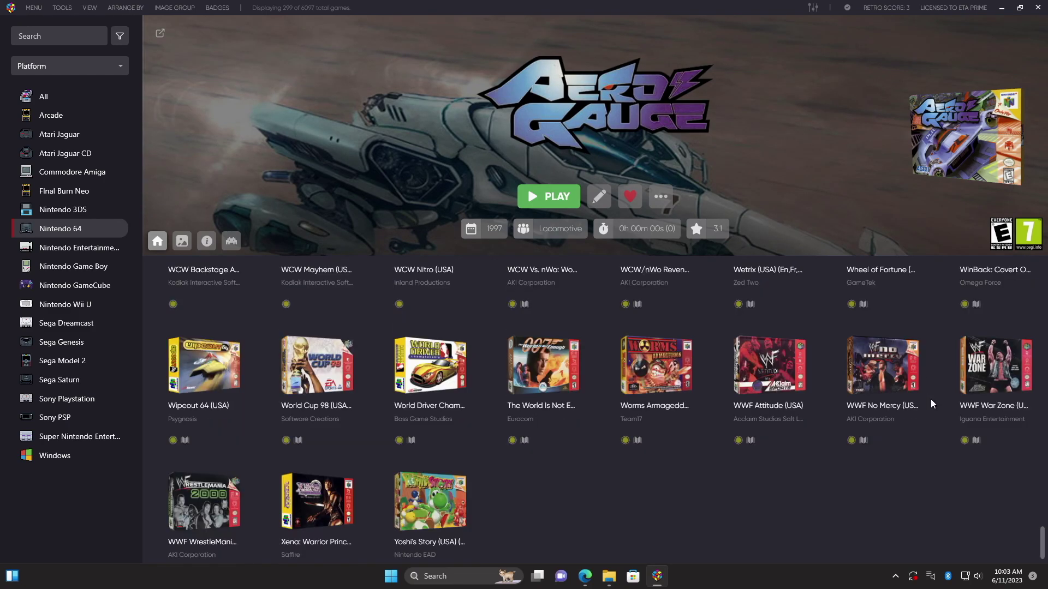
pyautogui.scroll(5, 931, 398)
pyautogui.scroll(3, 931, 398)
pyautogui.scroll(5, 926, 404)
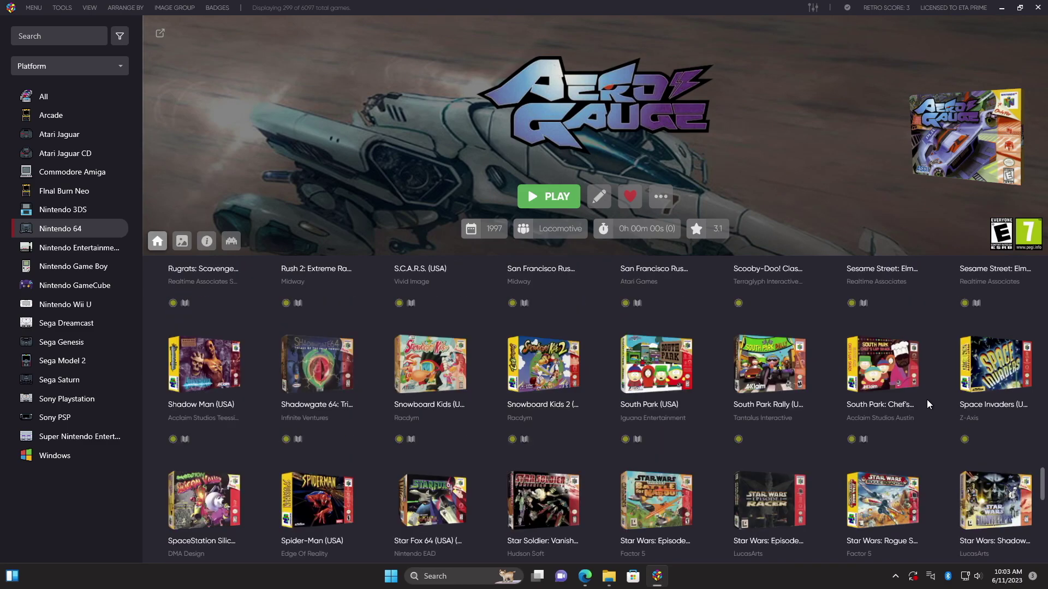
pyautogui.scroll(-1, 927, 399)
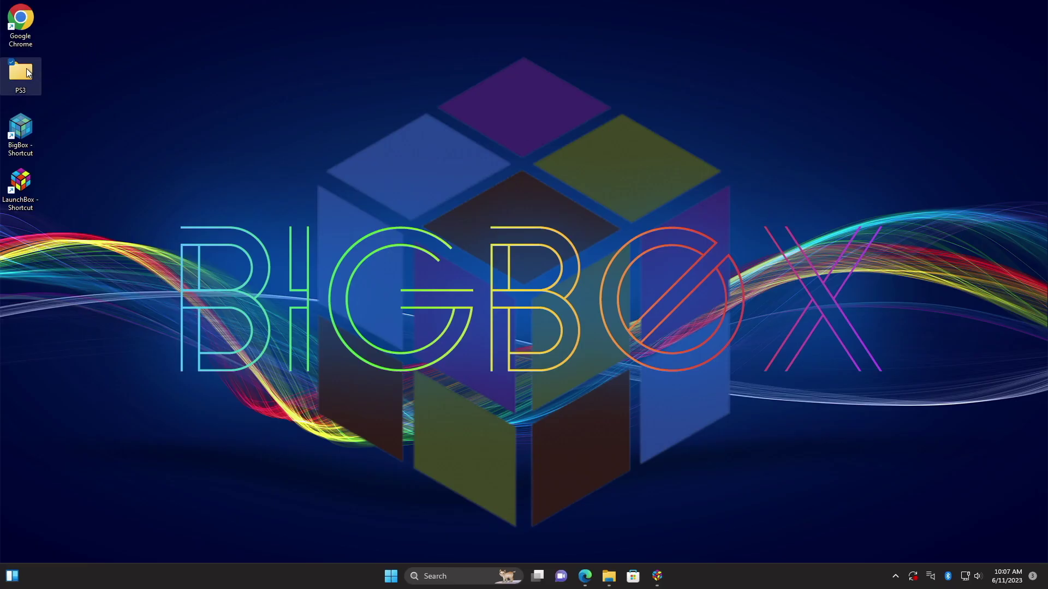
# Open the desktop PS3 folder and inspect the Demon's Souls game files down to PS3_GAME's USRDIR folder.
pyautogui.doubleClick(21, 72)
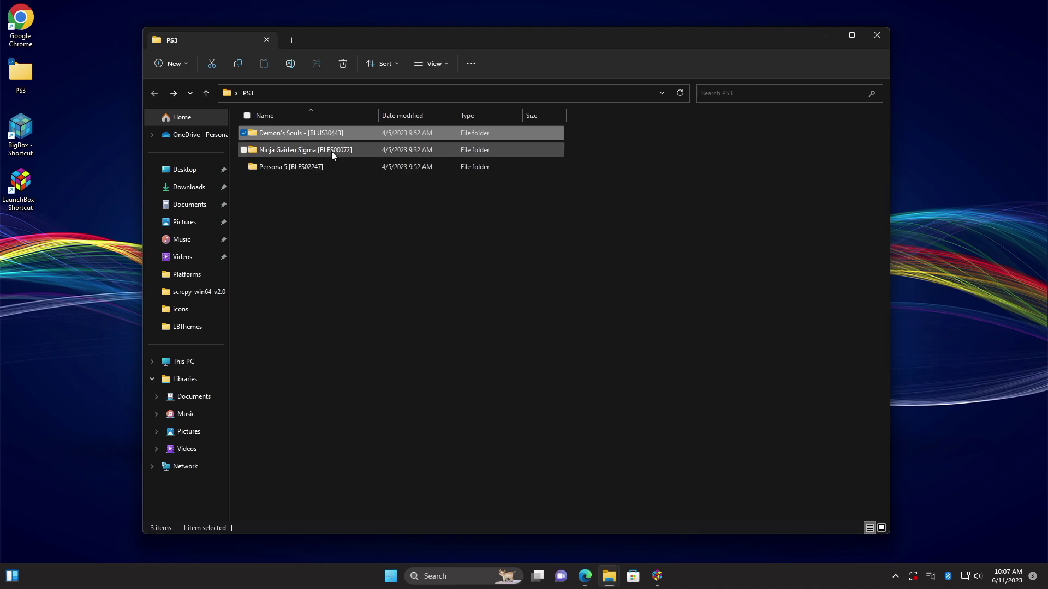
pyautogui.doubleClick(308, 135)
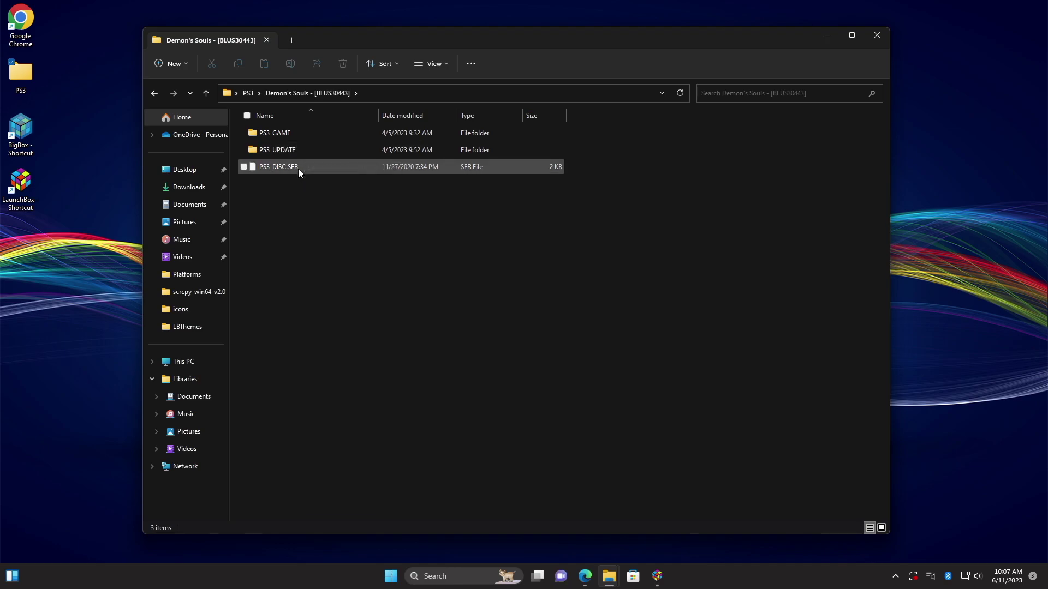
pyautogui.doubleClick(314, 133)
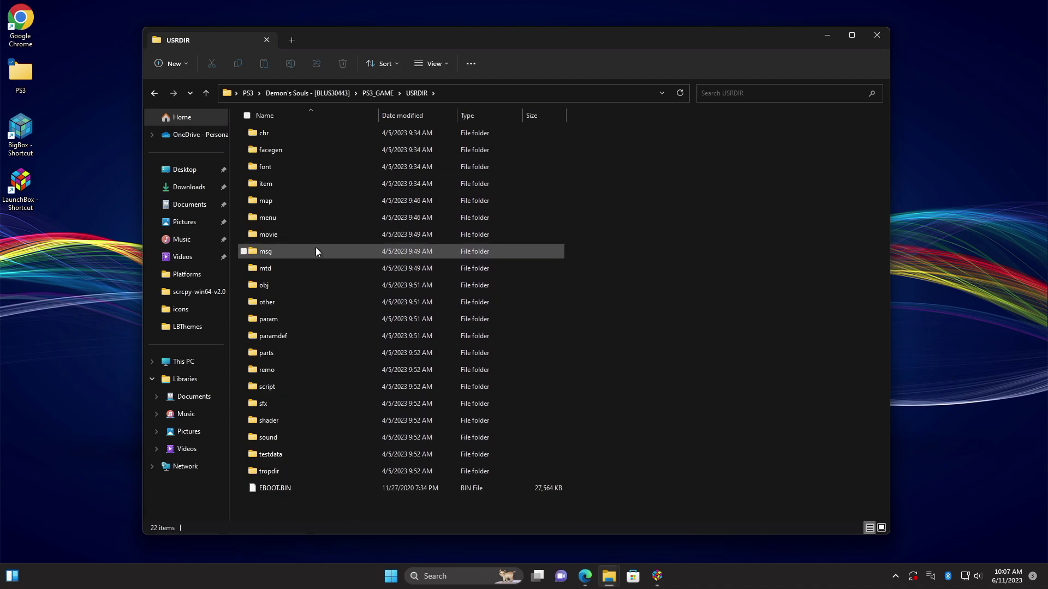
pyautogui.moveTo(316, 248)
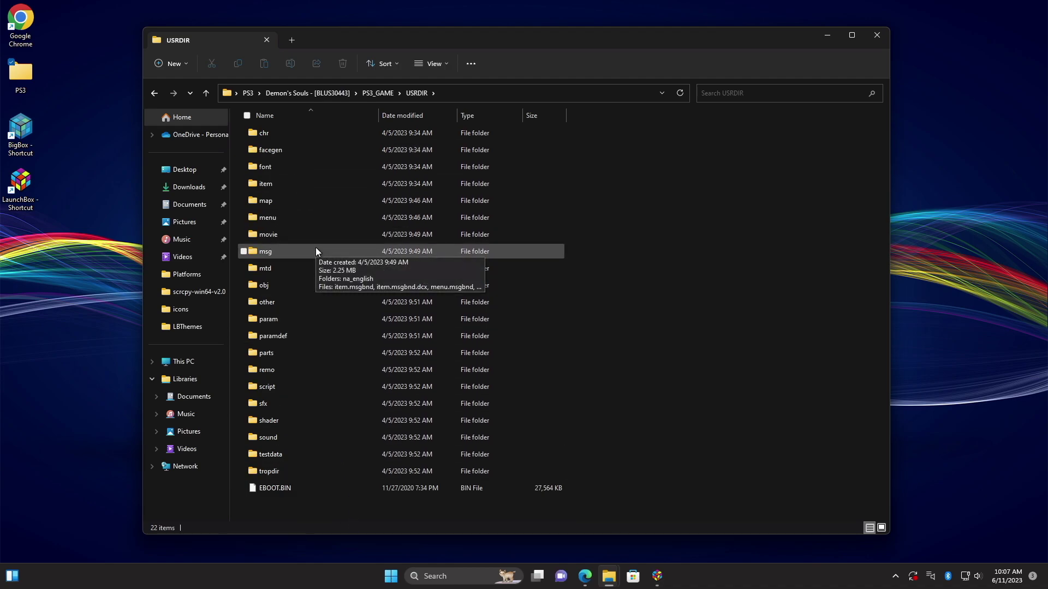
# Go back up to the PS3 folder to view its game folders, and minimize the window.
pyautogui.click(154, 93)
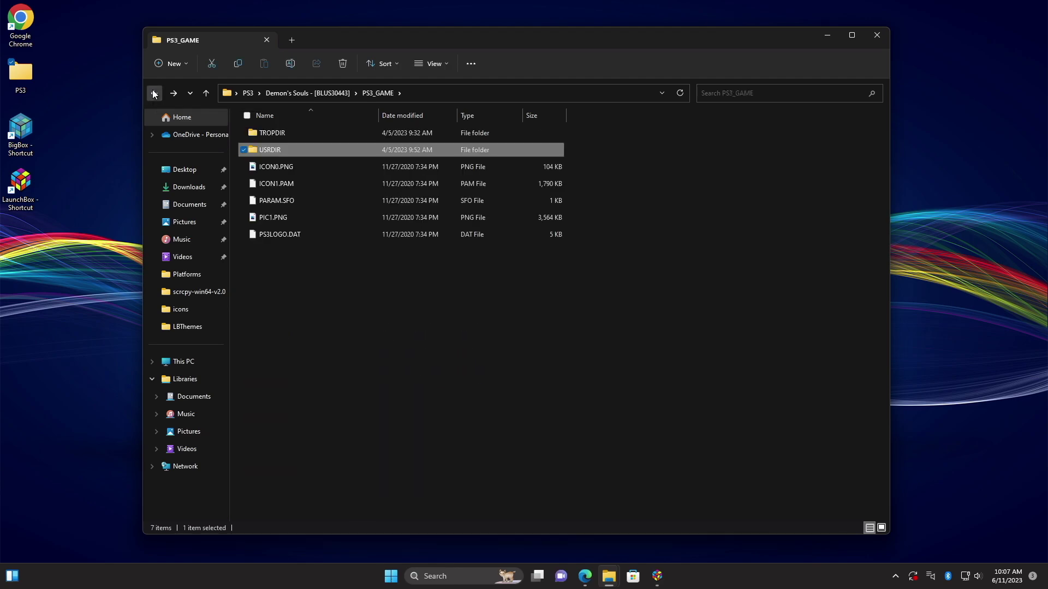
pyautogui.click(154, 93)
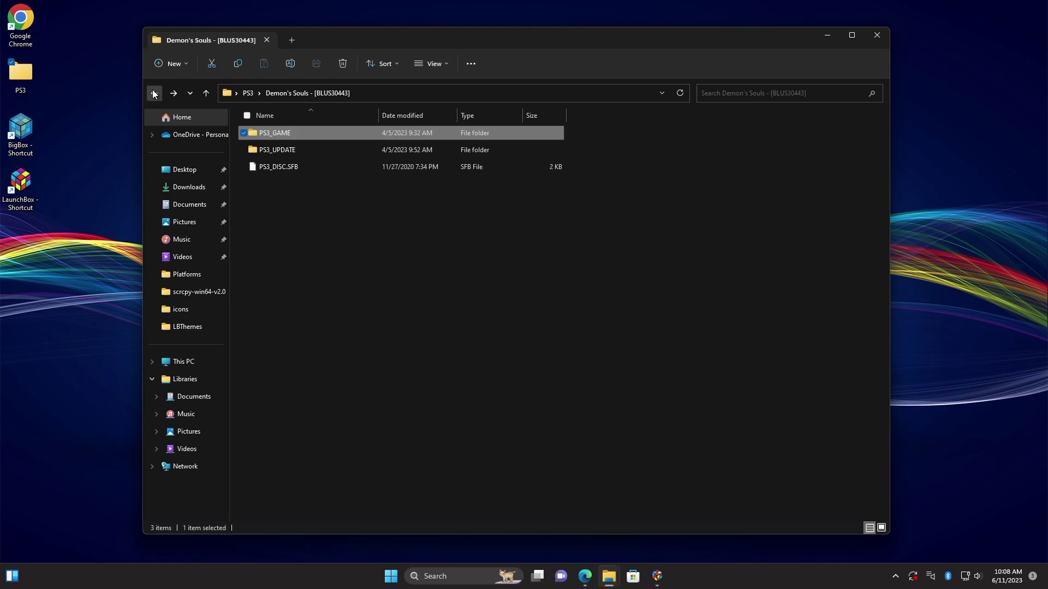
pyautogui.click(152, 92)
pyautogui.click(382, 246)
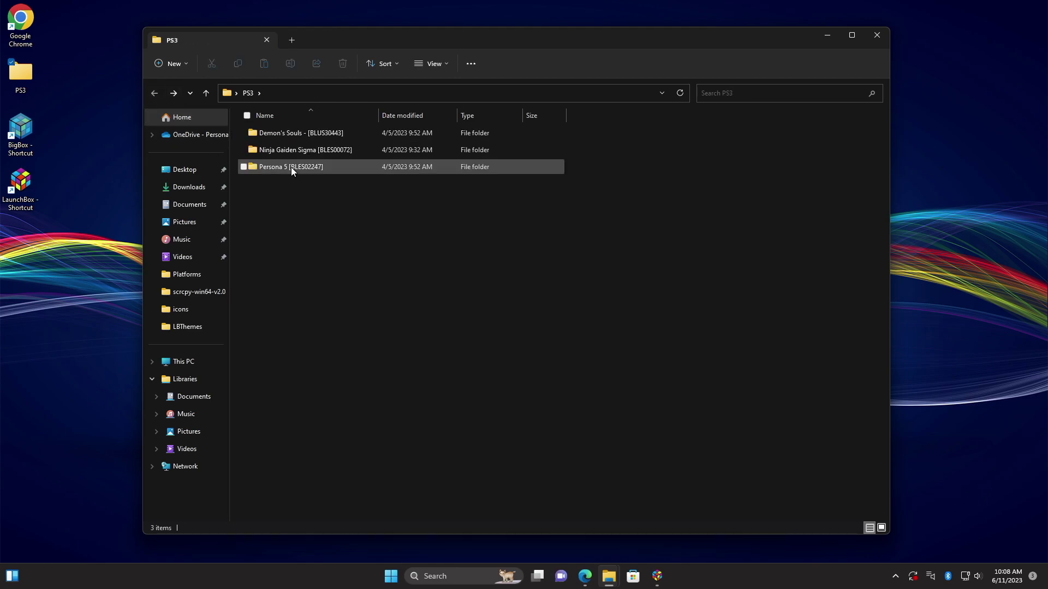
pyautogui.click(827, 36)
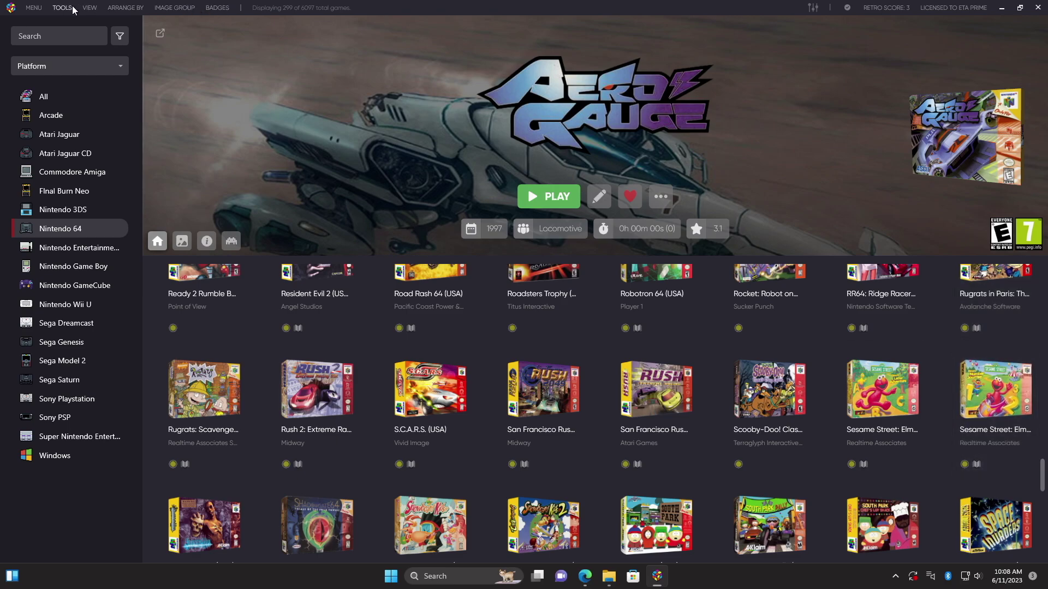
# Start a new emulator entry in LaunchBox's emulator management and choose RPCS3 as the emulator name.
pyautogui.click(70, 8)
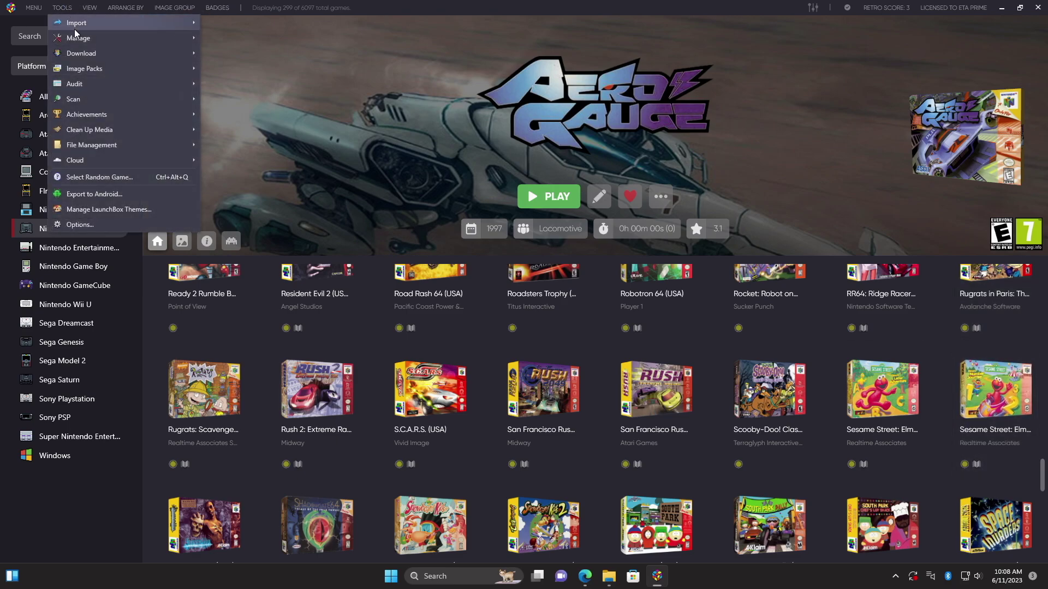
pyautogui.moveTo(80, 44)
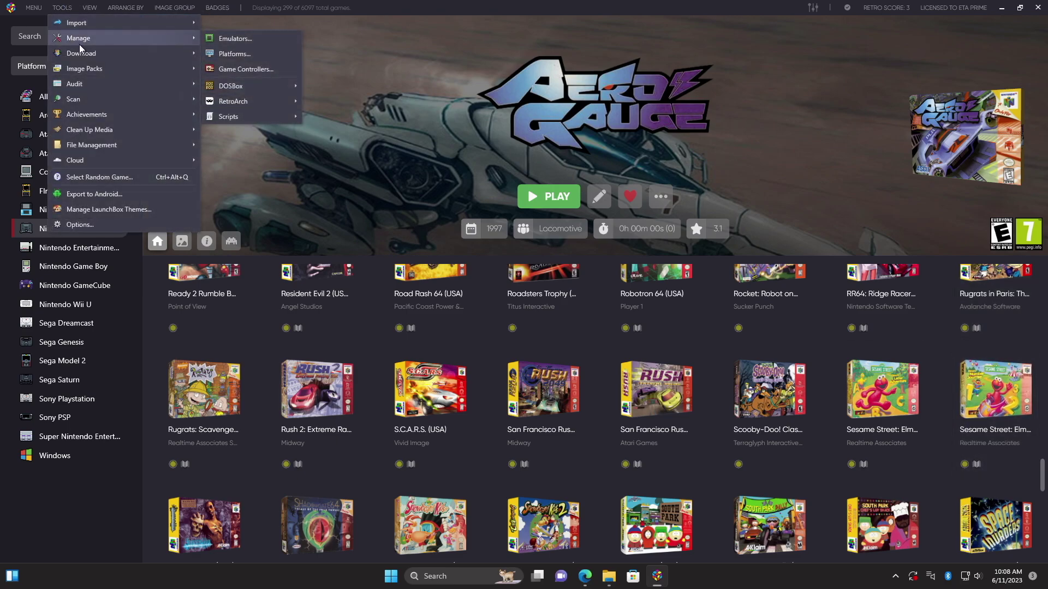
pyautogui.click(238, 40)
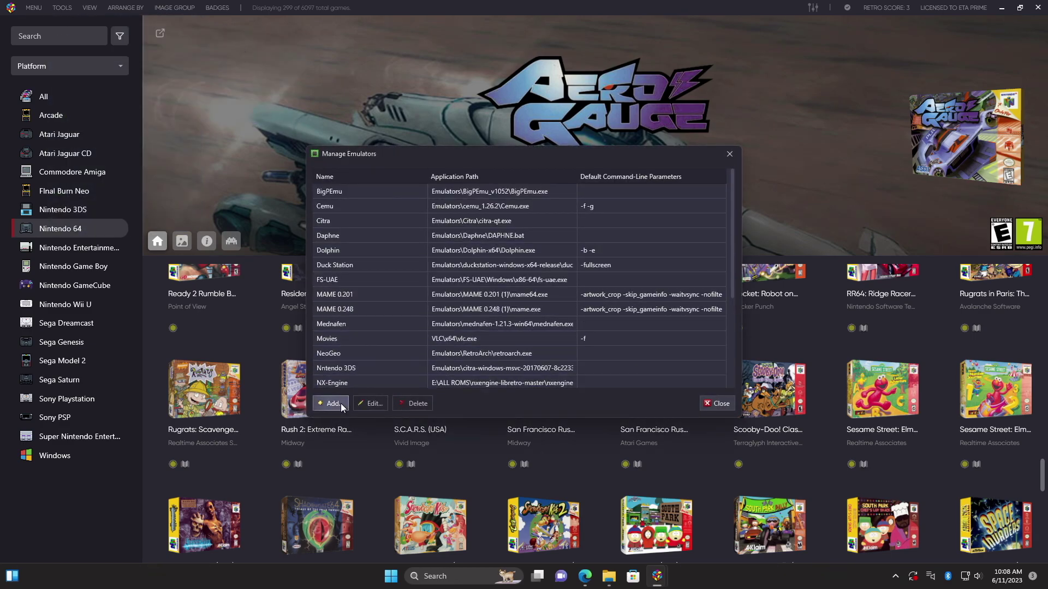
pyautogui.click(339, 405)
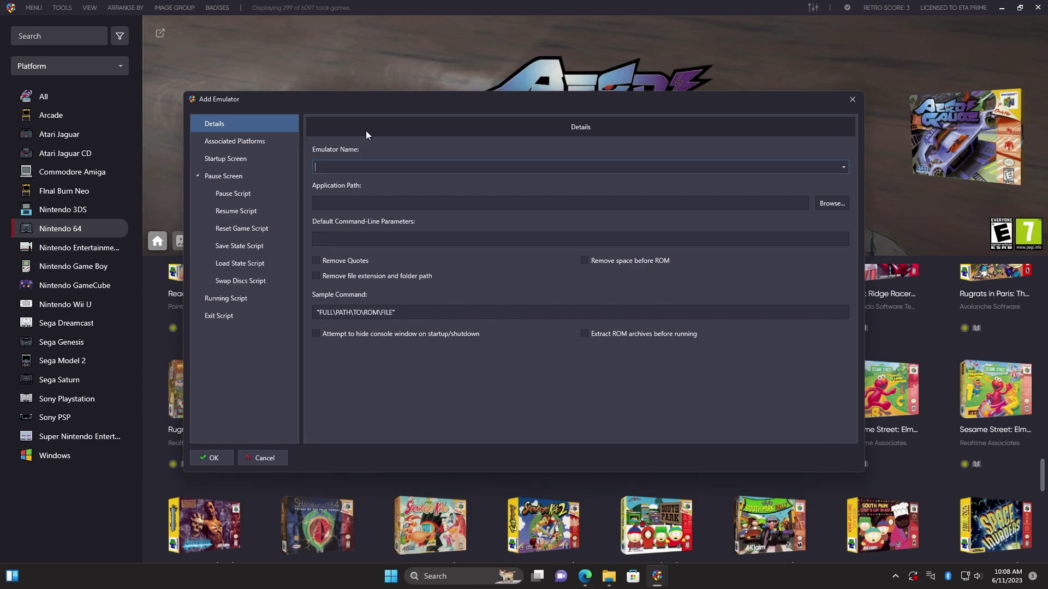
pyautogui.click(843, 167)
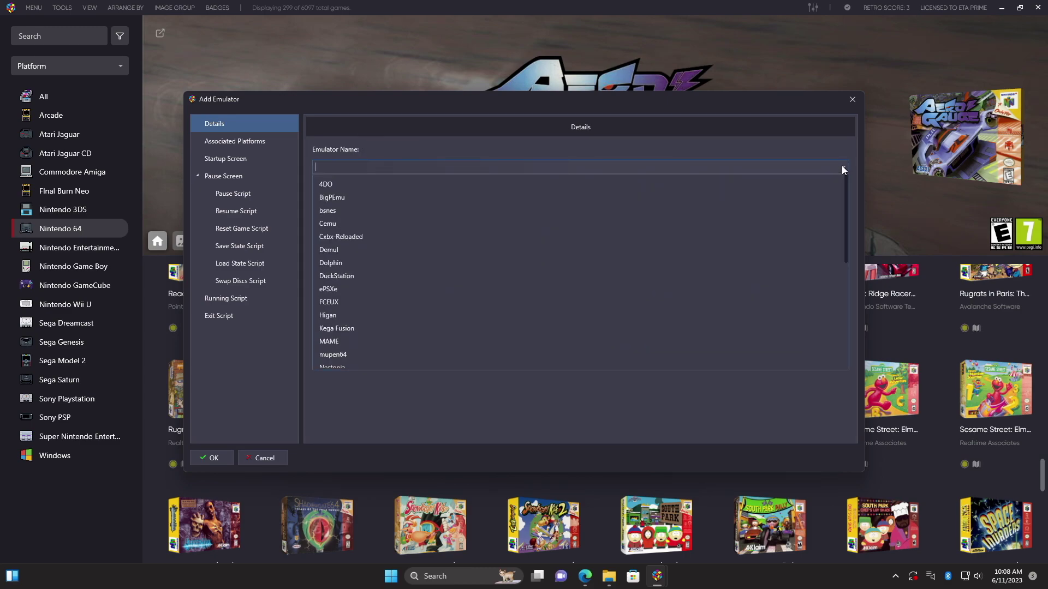
pyautogui.scroll(-3, 385, 293)
pyautogui.scroll(-3, 383, 292)
pyautogui.click(347, 278)
# Open the RPCS3 website from the emulator entry and download the Windows build.
pyautogui.moveTo(845, 167)
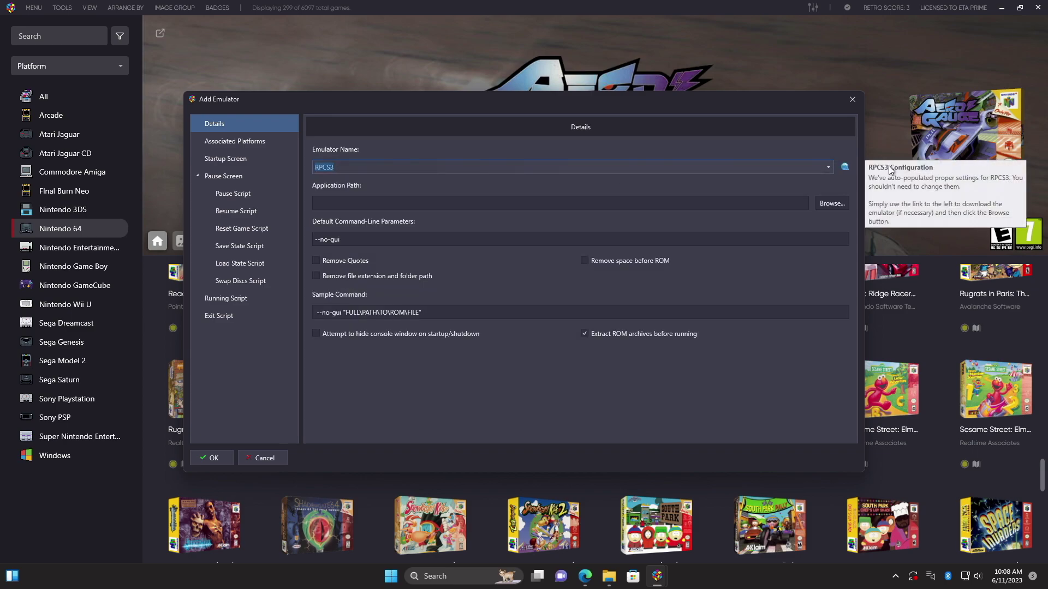
pyautogui.click(846, 169)
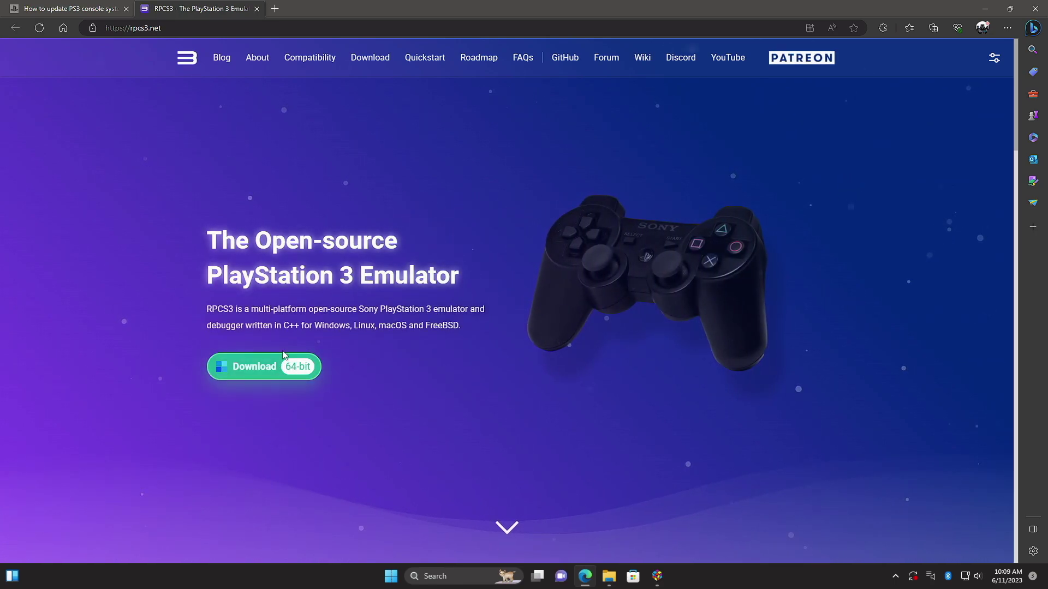
pyautogui.click(280, 375)
pyautogui.scroll(-5, 508, 339)
pyautogui.click(246, 329)
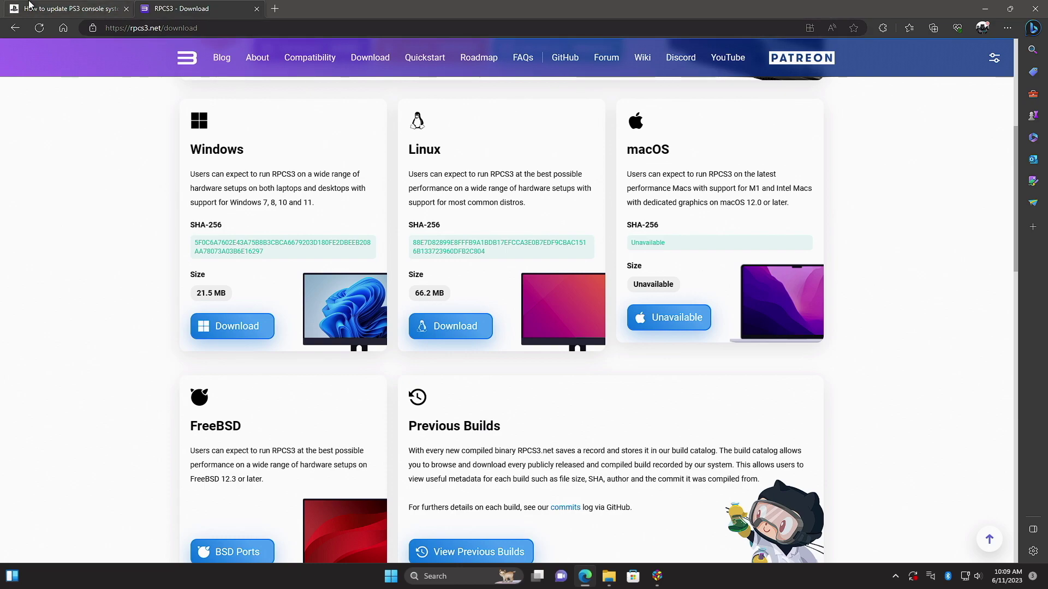
# On the PlayStation PS3 system software page, download the PS3 update file PS3UPDAT.PUP offered for updating using a computer.
pyautogui.hotkey('ctrl', 'Tab')
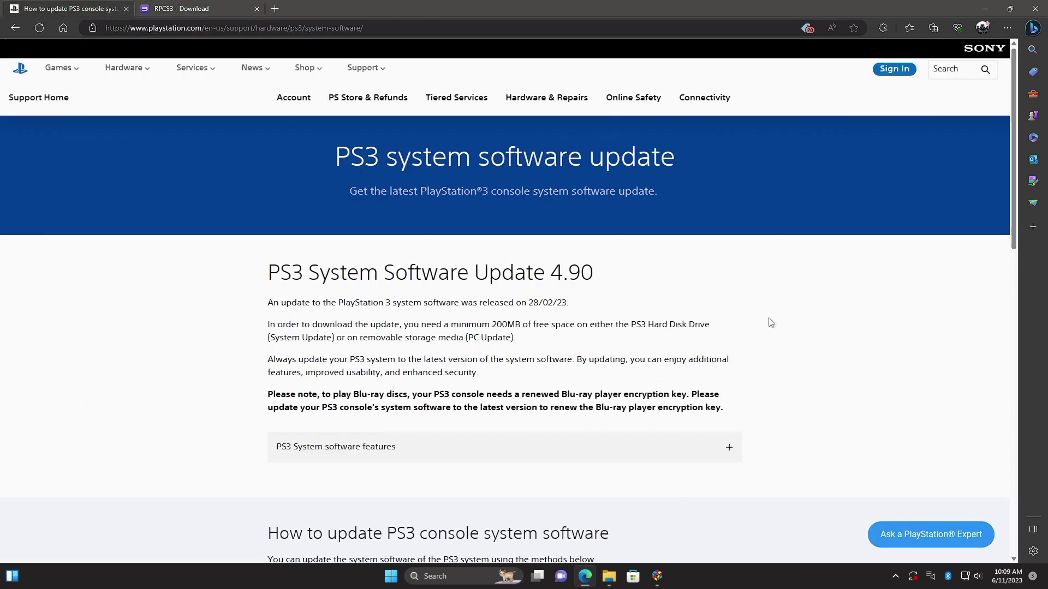
pyautogui.scroll(-3, 771, 320)
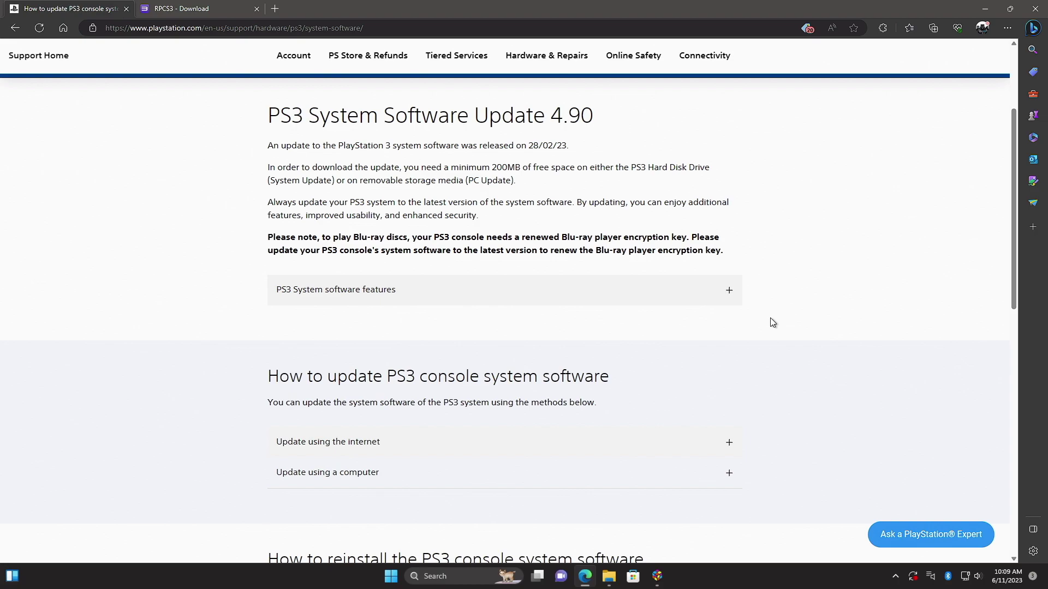
pyautogui.scroll(-4, 773, 322)
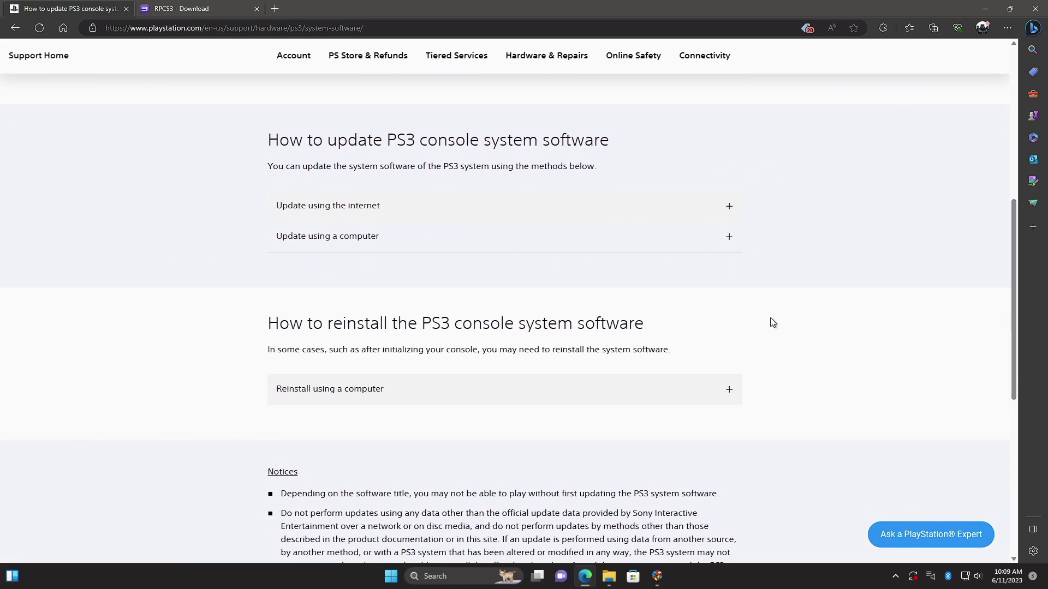
pyautogui.click(362, 249)
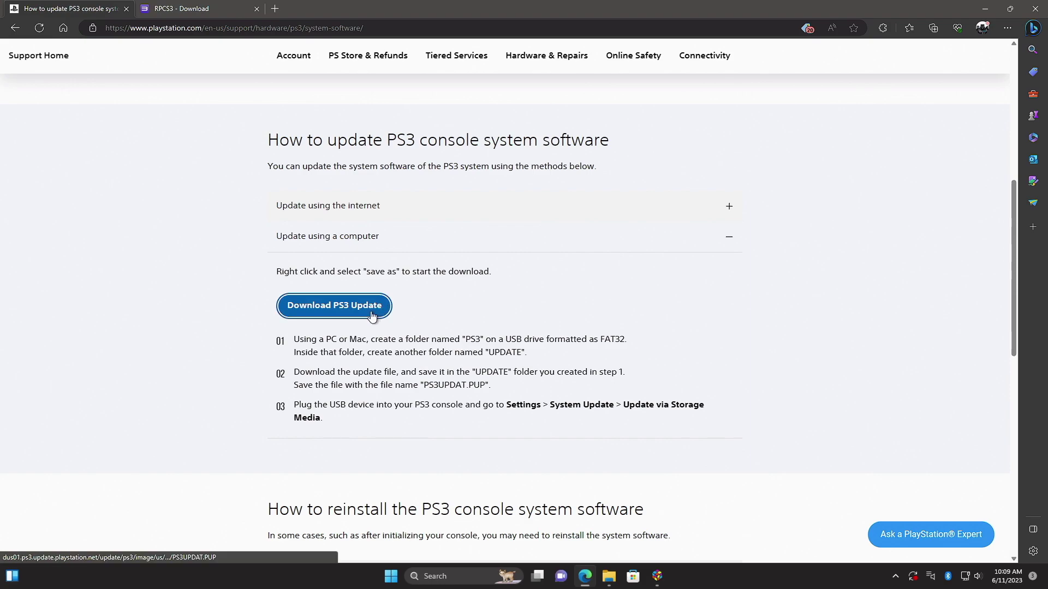
pyautogui.click(372, 315)
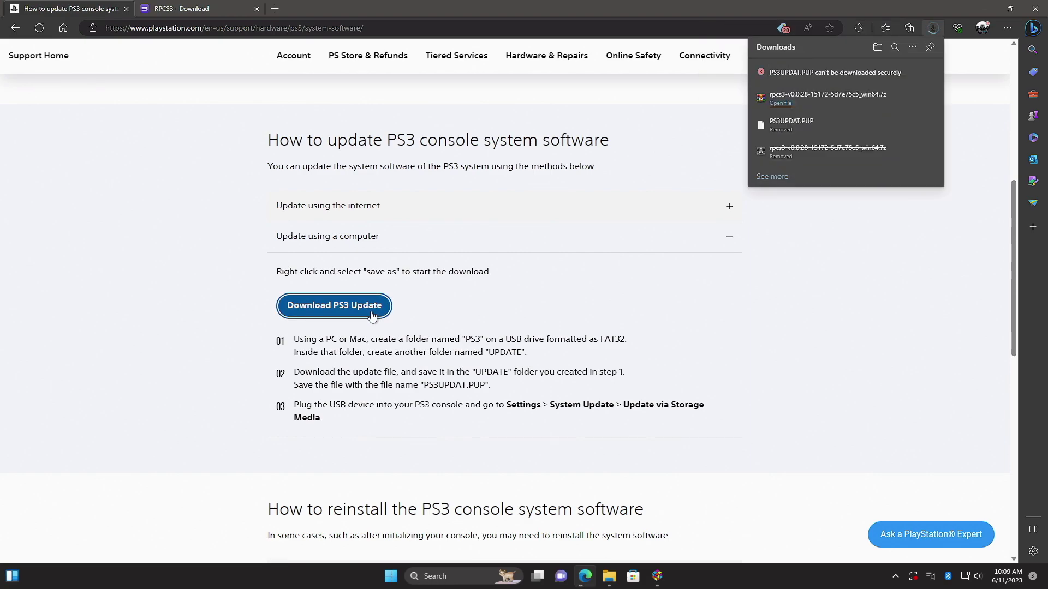
pyautogui.moveTo(886, 82)
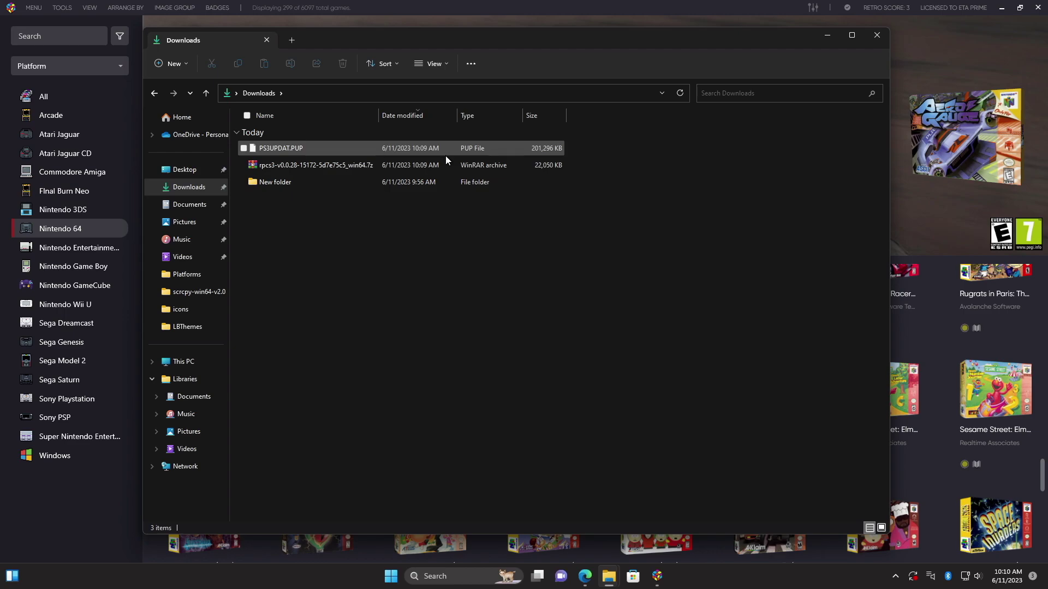
# Extract the rpcs3-v0.0.28-15172-5d7e75c5_win64.7z archive in Downloads into its own folder of the same name.
pyautogui.rightClick(418, 163)
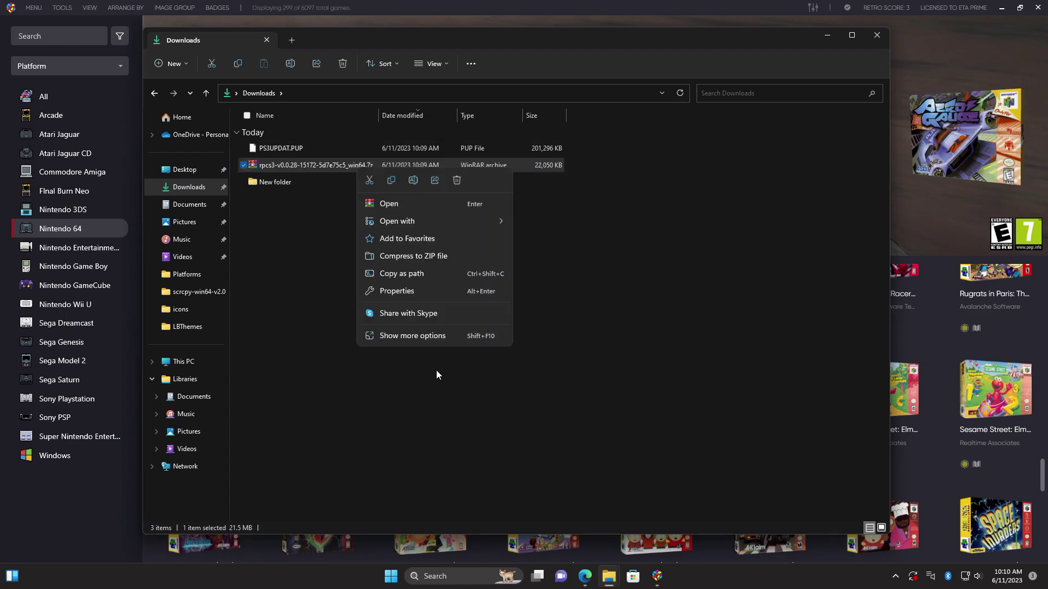
pyautogui.click(475, 333)
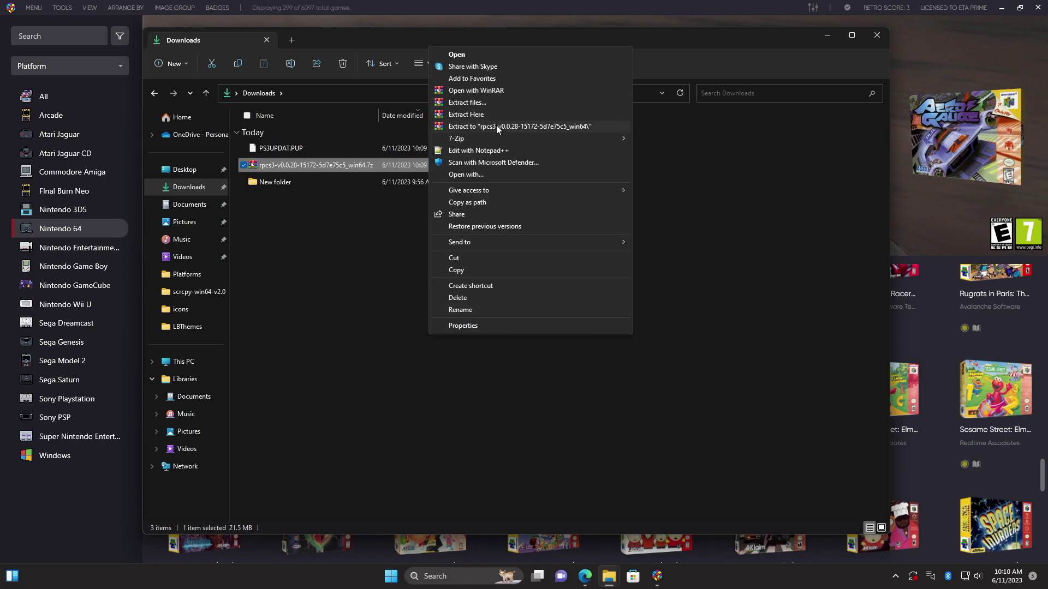
pyautogui.click(496, 125)
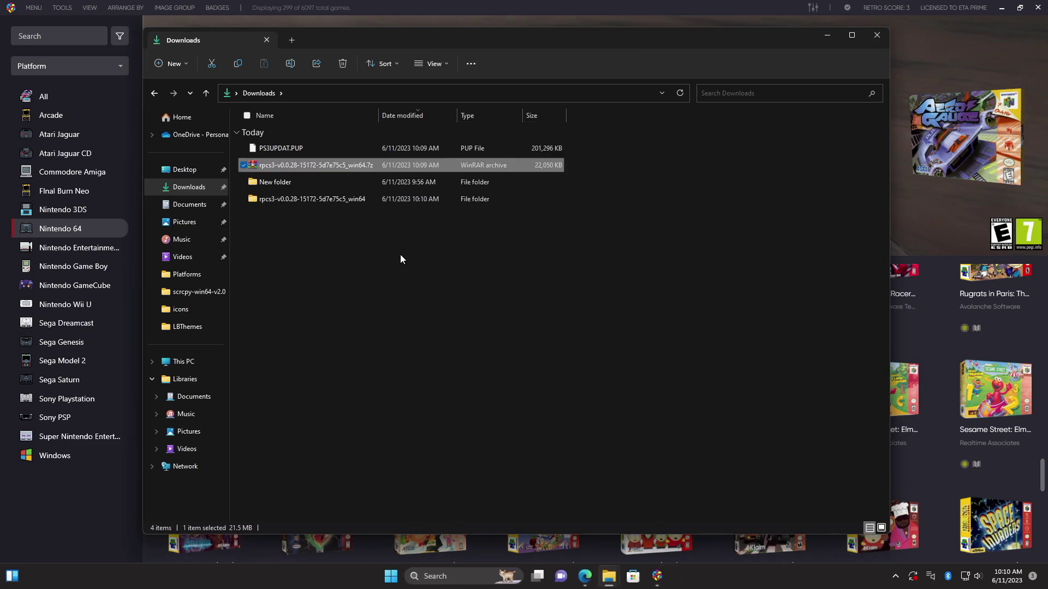
# Copy the extracted rpcs3-v0.0.28-15172-5d7e75c5_win64 folder from Downloads into D:\LaunchBox\Emulators, and delete that copy again.
pyautogui.doubleClick(345, 199)
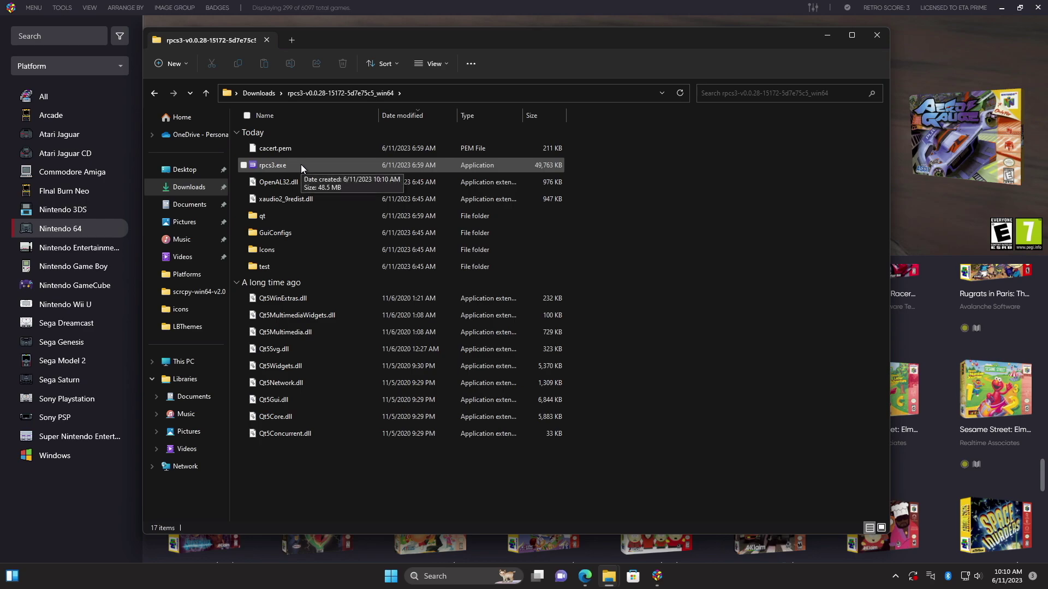
pyautogui.click(153, 94)
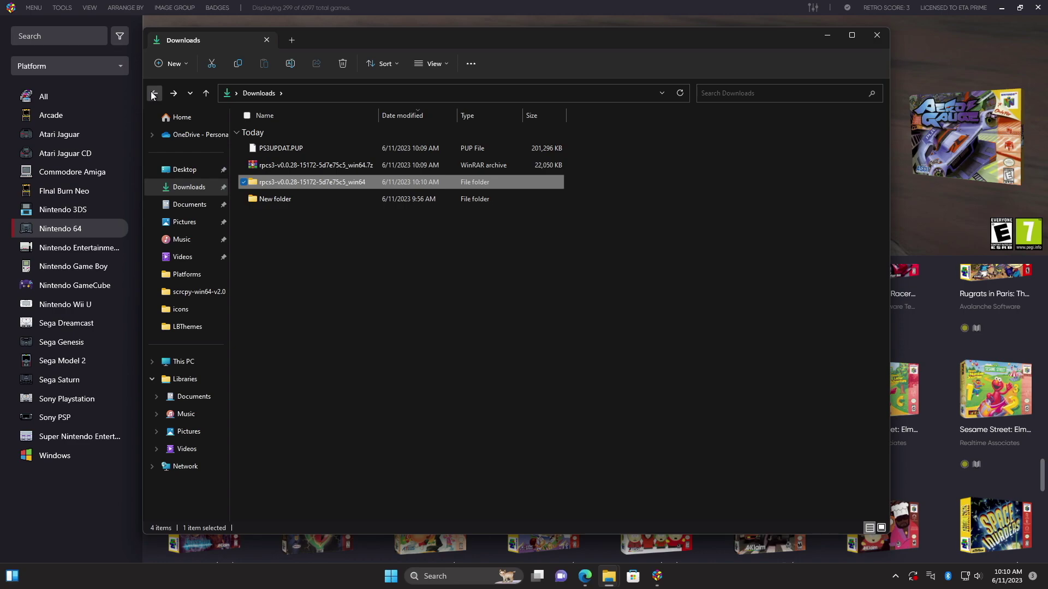
pyautogui.rightClick(289, 184)
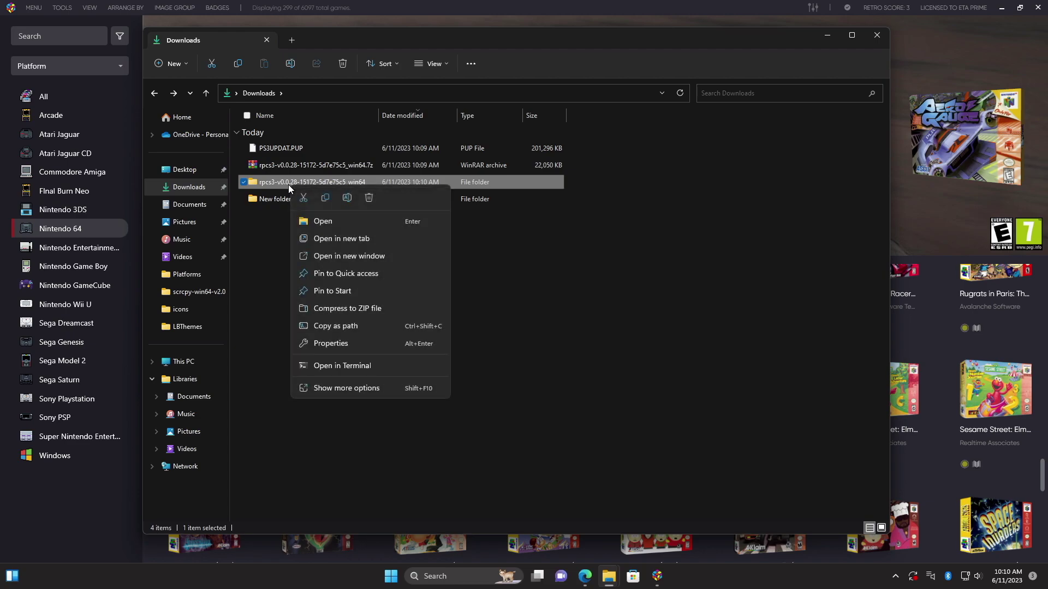
pyautogui.click(323, 200)
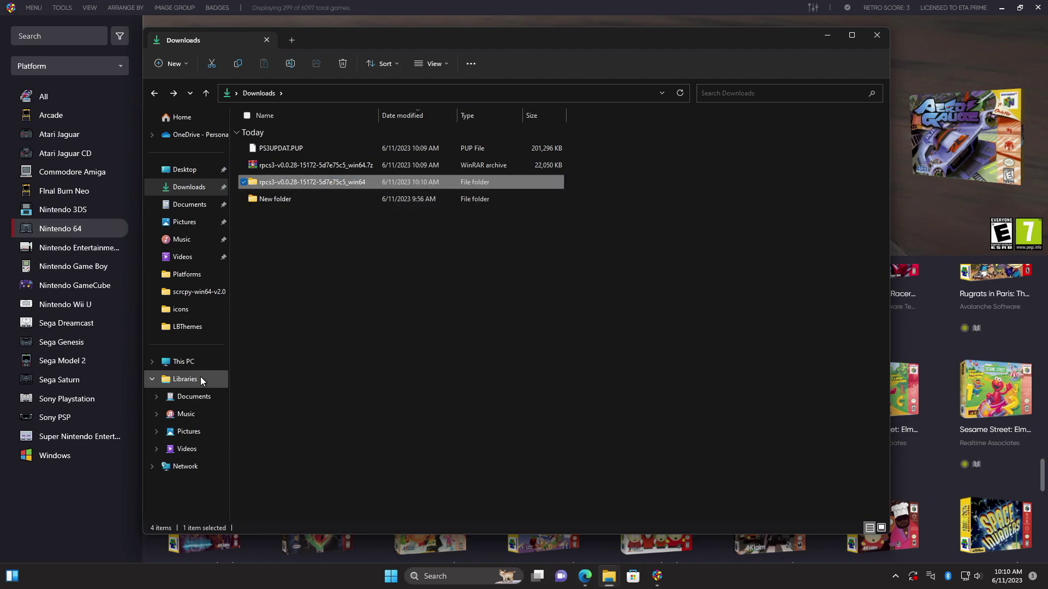
pyautogui.click(186, 362)
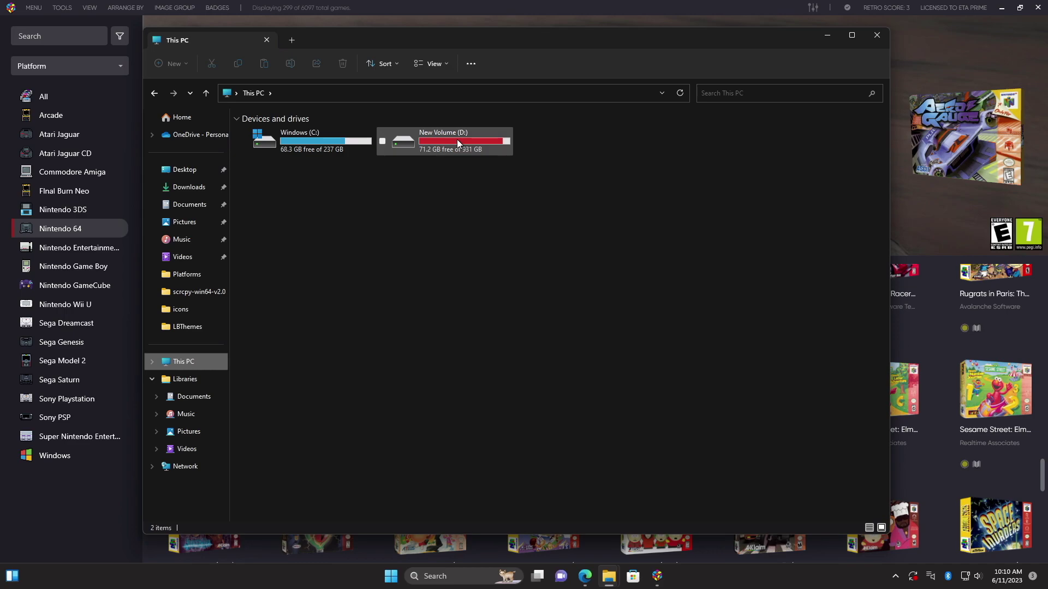
pyautogui.doubleClick(456, 139)
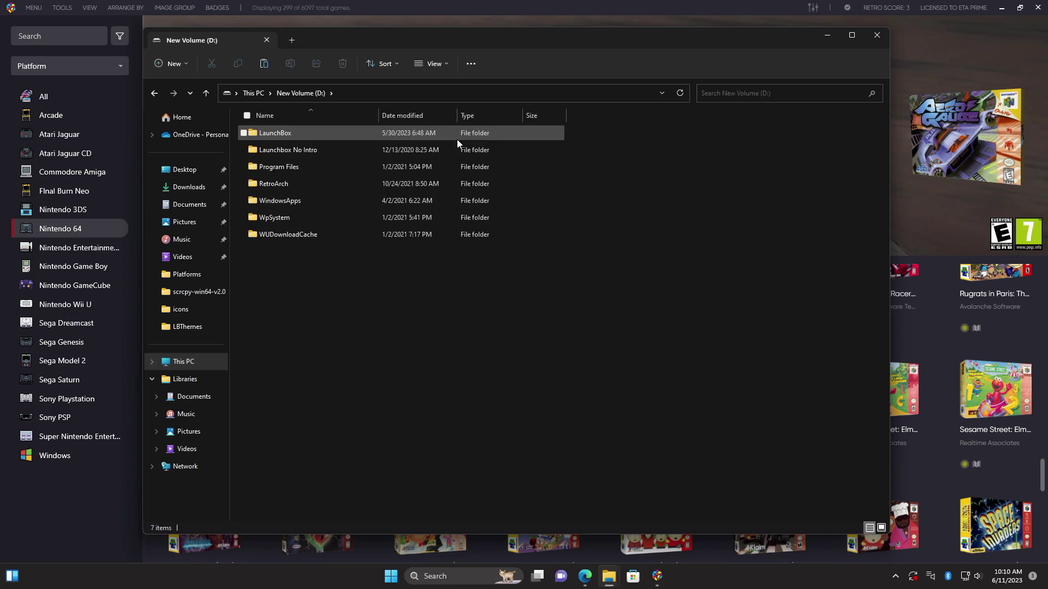
pyautogui.doubleClick(457, 140)
pyautogui.doubleClick(300, 187)
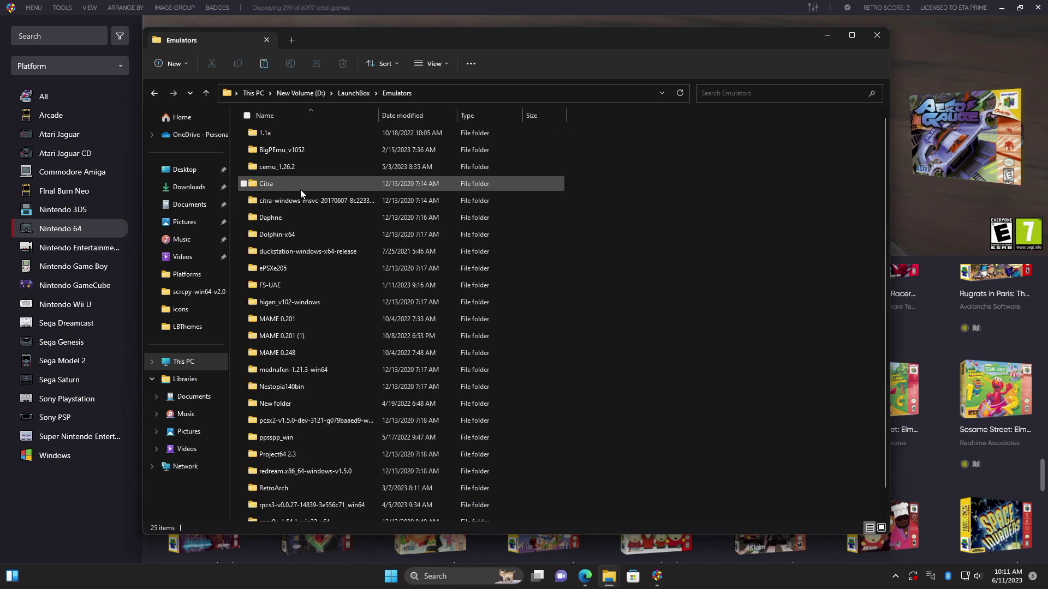
pyautogui.rightClick(236, 205)
pyautogui.click(270, 312)
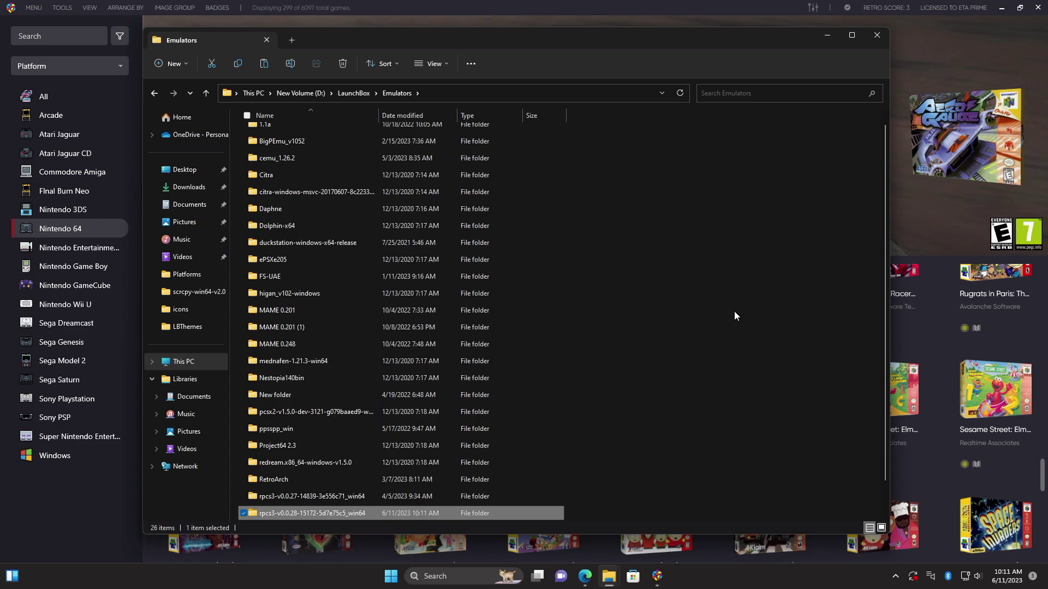
pyautogui.press('Delete')
# Launch rpcs3.exe from the existing rpcs3-v0.0.27-14839-3e556c71_win64 folder in LaunchBox's Emulators folder.
pyautogui.scroll(-1, 783, 308)
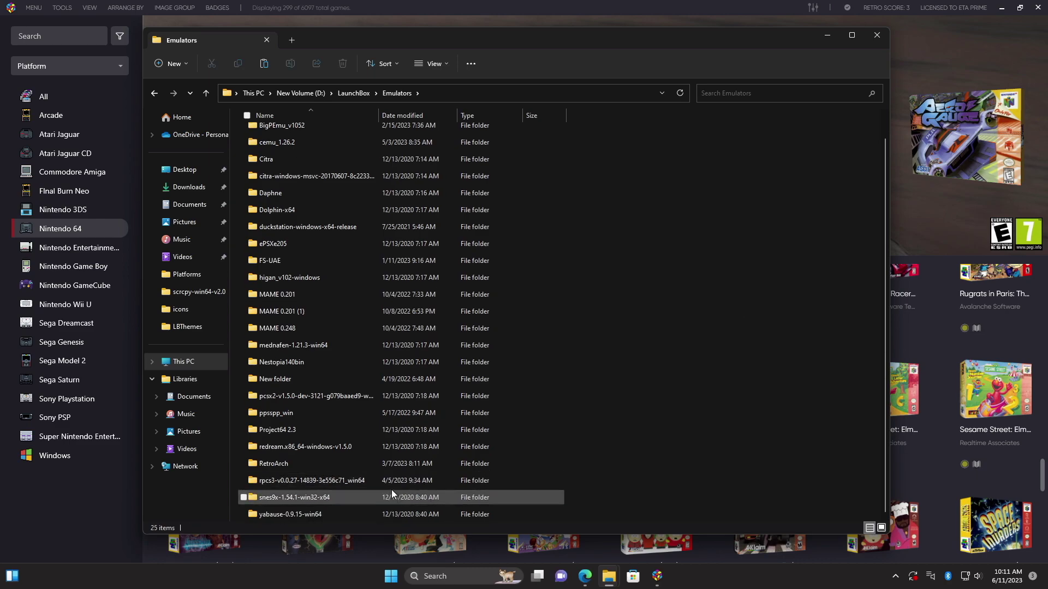
pyautogui.doubleClick(391, 481)
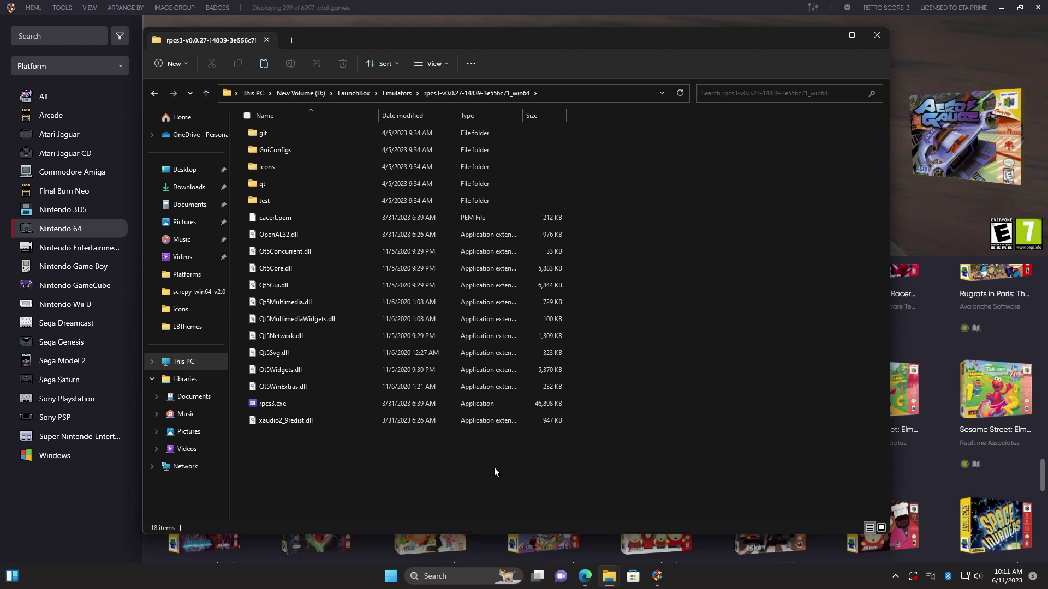
pyautogui.doubleClick(320, 404)
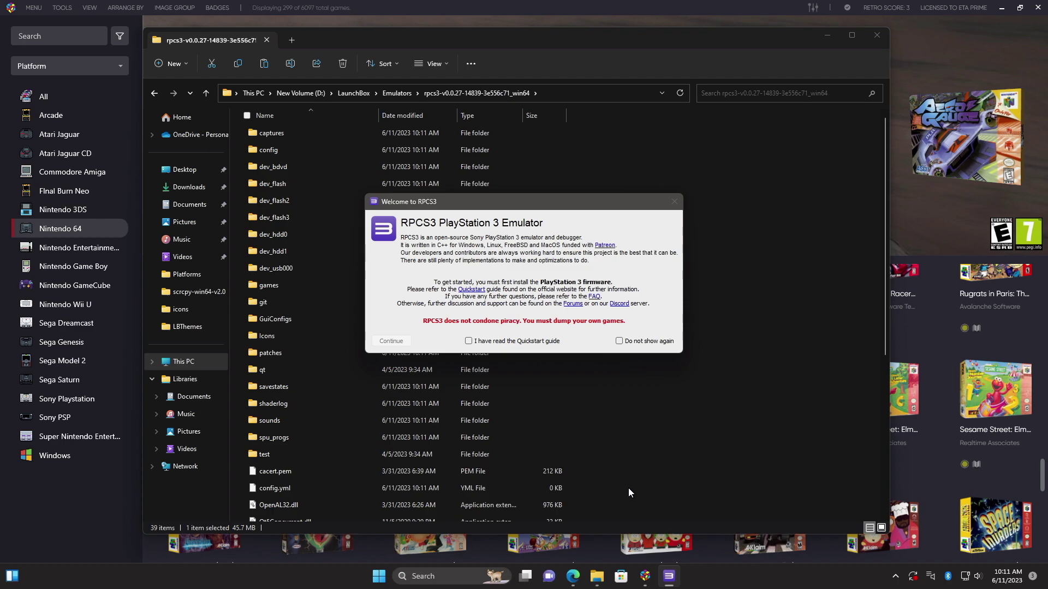
# Mark the Quickstart guide as read, stop the RPCS3 welcome screen from showing again, and install the emulator update with a restart.
pyautogui.click(468, 341)
pyautogui.click(619, 341)
pyautogui.click(391, 341)
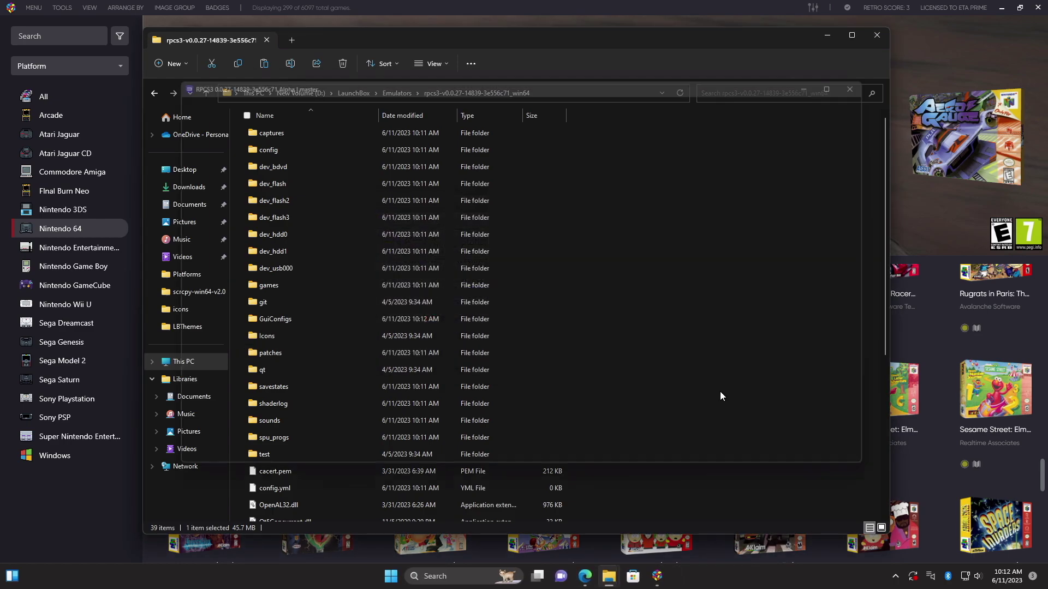
pyautogui.press('Return')
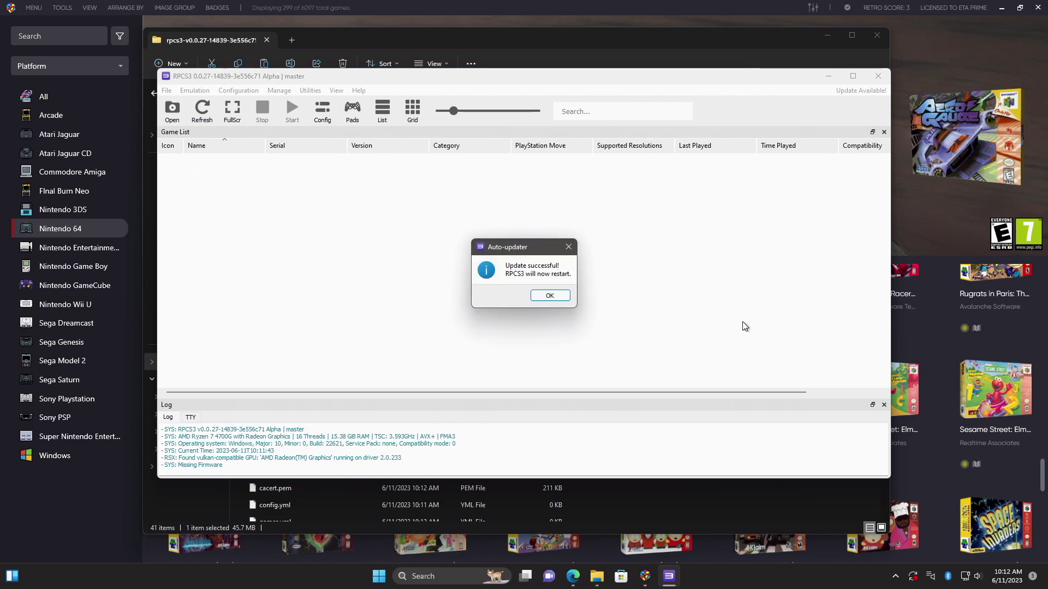
pyautogui.click(557, 297)
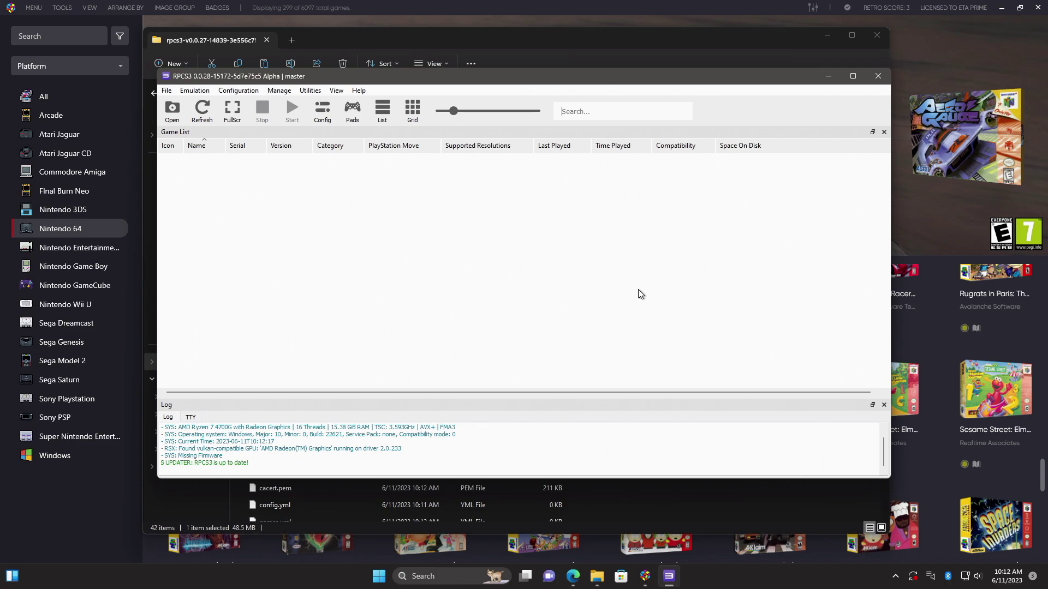
# Install the PS3 firmware in RPCS3 from the PS3UPDAT.PUP file in Downloads.
pyautogui.click(167, 90)
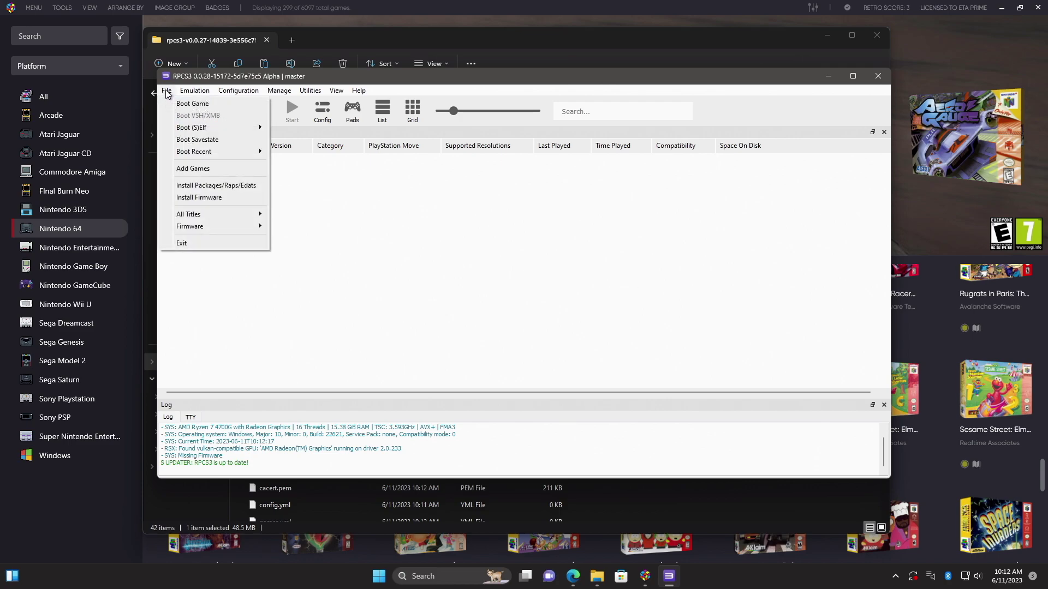
pyautogui.click(225, 199)
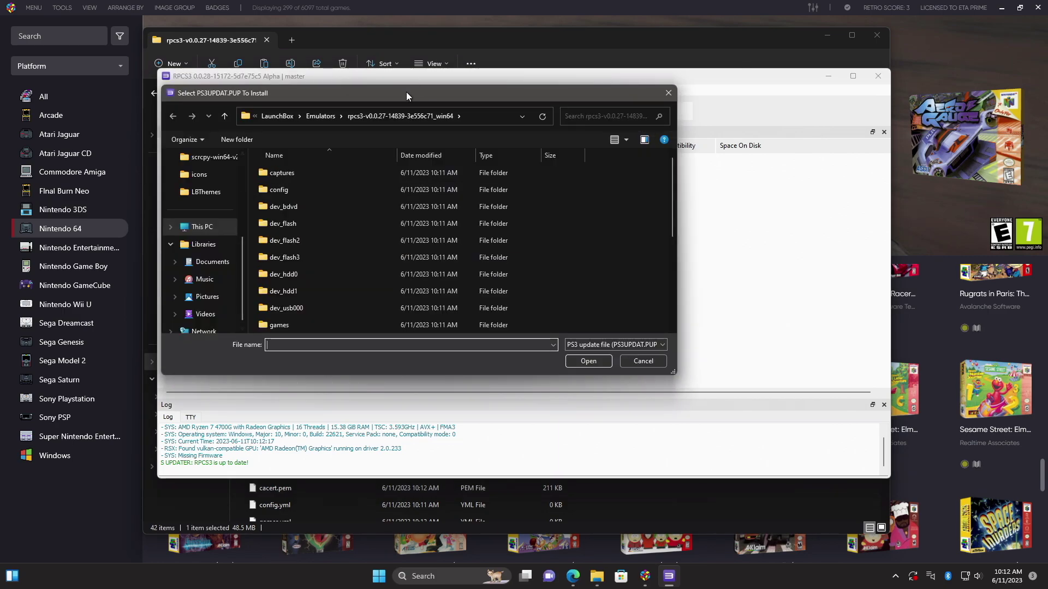
pyautogui.moveTo(406, 96); pyautogui.dragTo(496, 138)
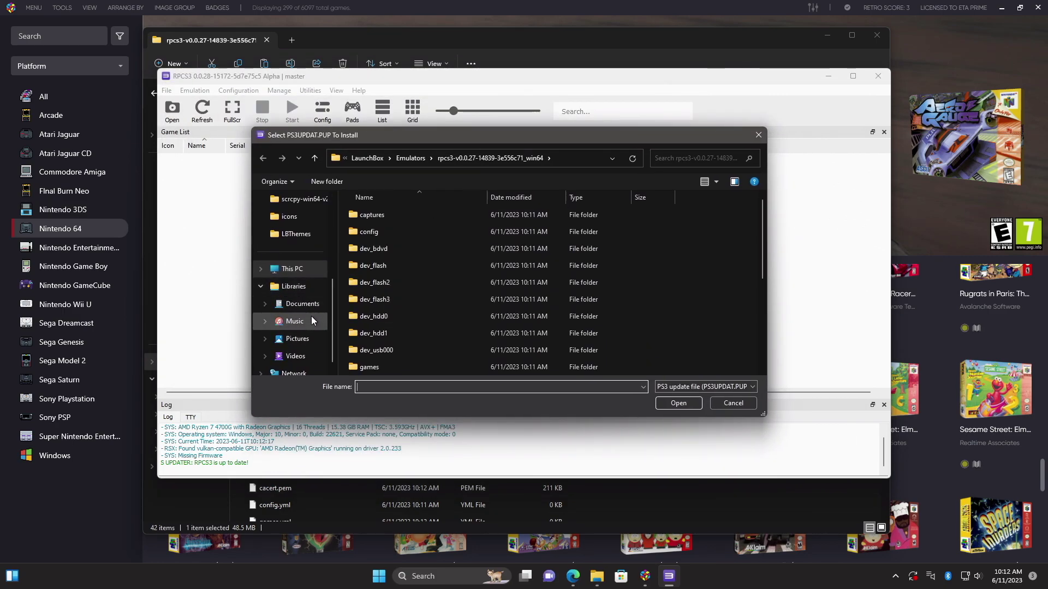
pyautogui.scroll(3, 309, 316)
pyautogui.click(297, 251)
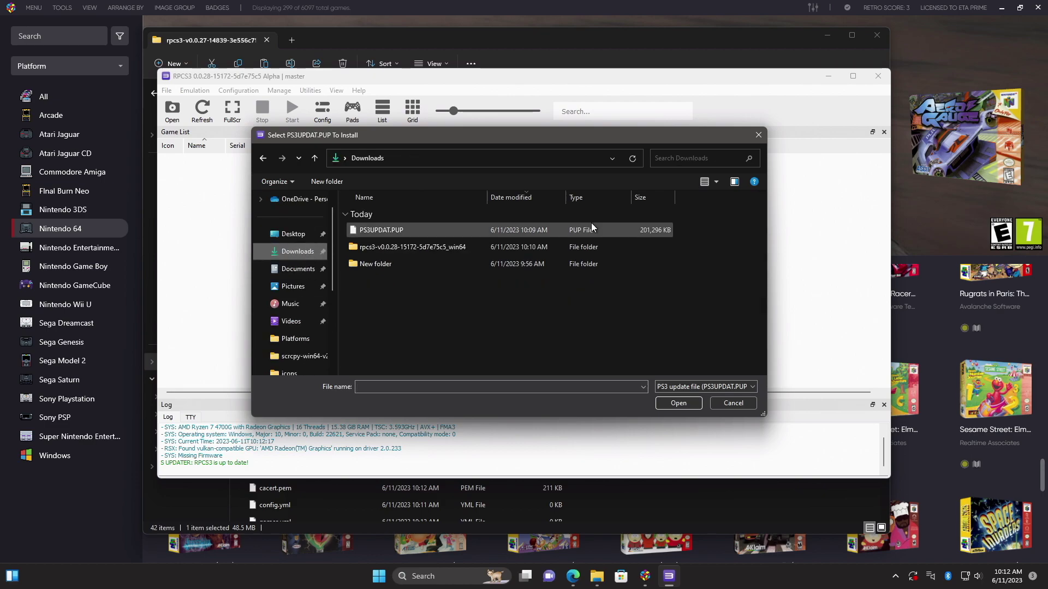
pyautogui.doubleClick(449, 230)
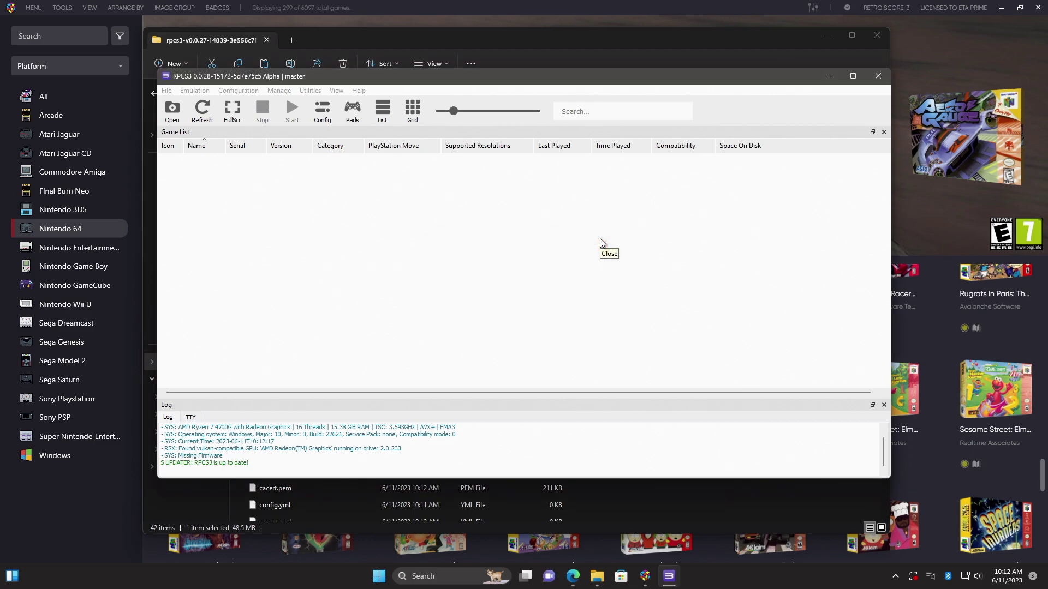
pyautogui.click(612, 245)
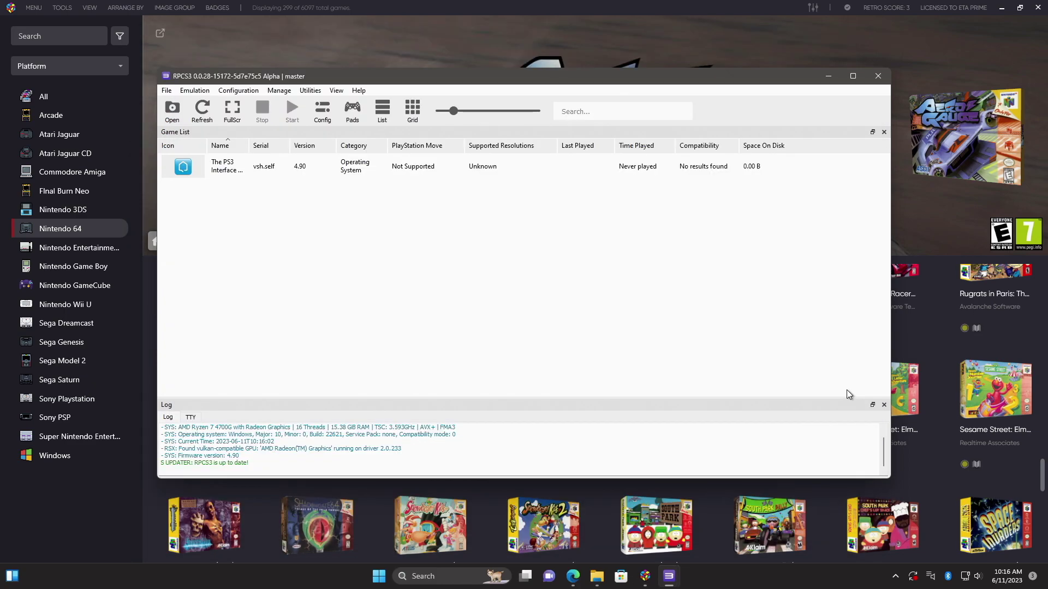
# Set Player 1's gamepad to the XInput handler with XInput Pad #1, save the settings, and close RPCS3.
pyautogui.click(353, 109)
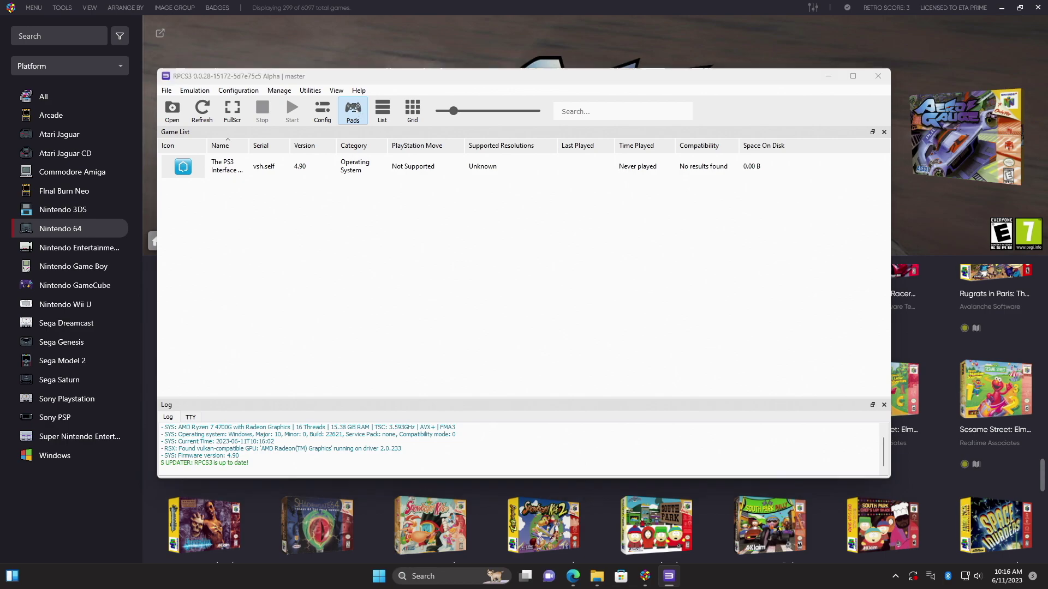
pyautogui.click(349, 116)
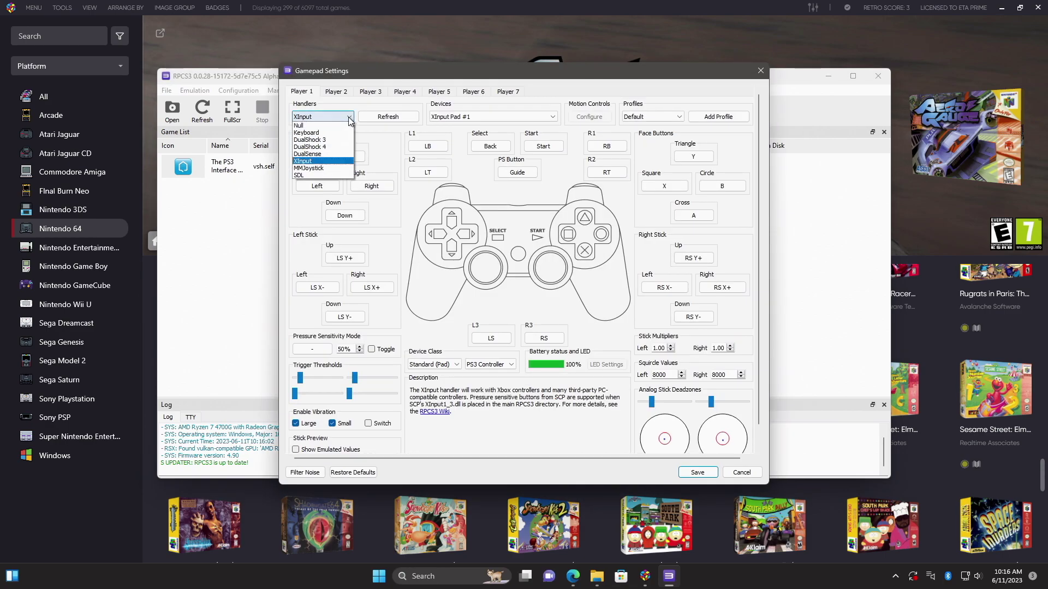
pyautogui.click(326, 162)
pyautogui.click(549, 118)
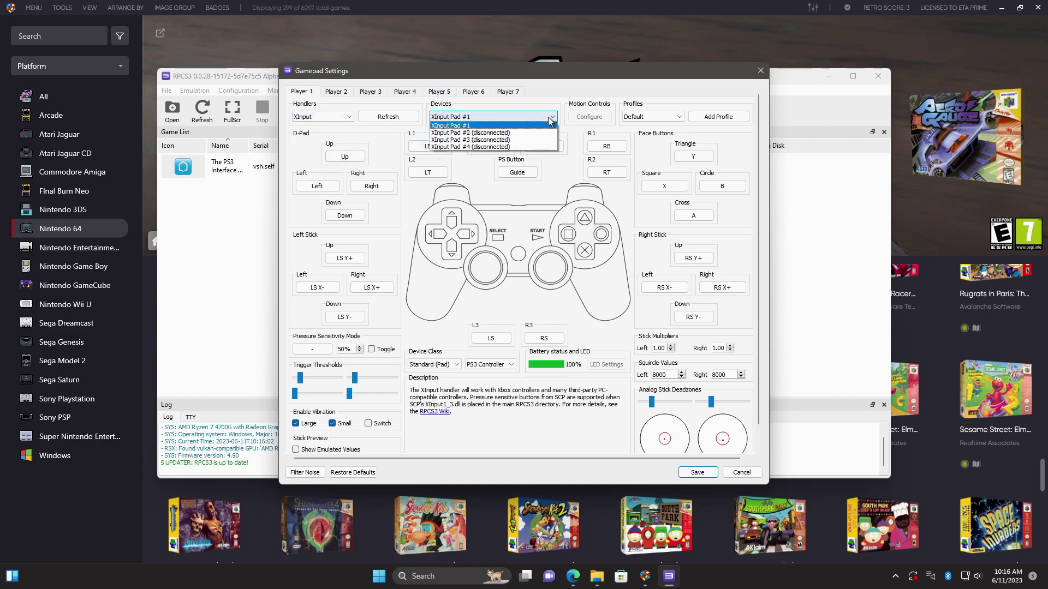
pyautogui.click(480, 126)
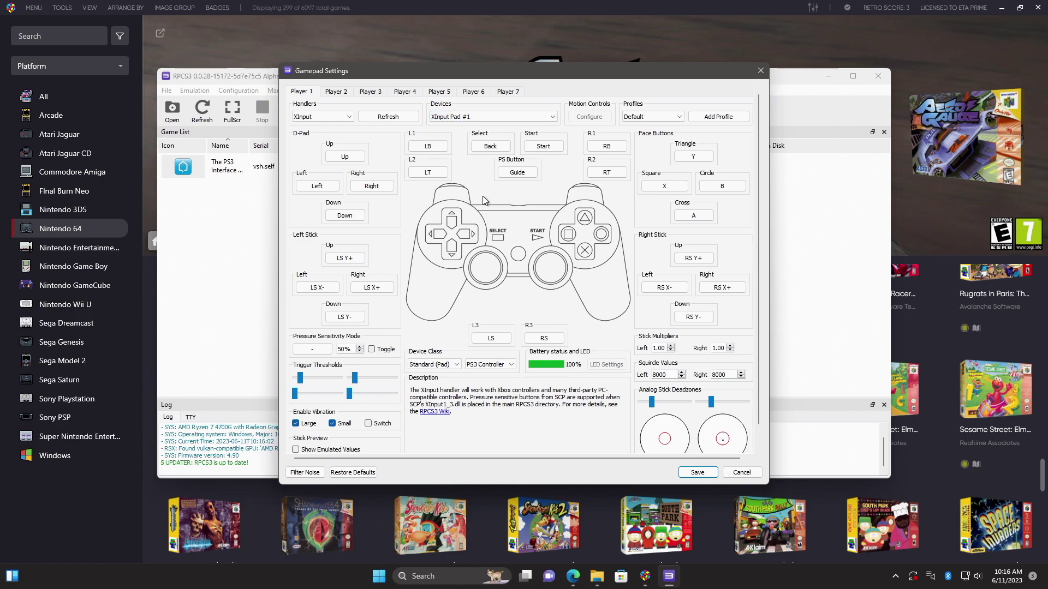
pyautogui.moveTo(657, 429)
pyautogui.click(704, 474)
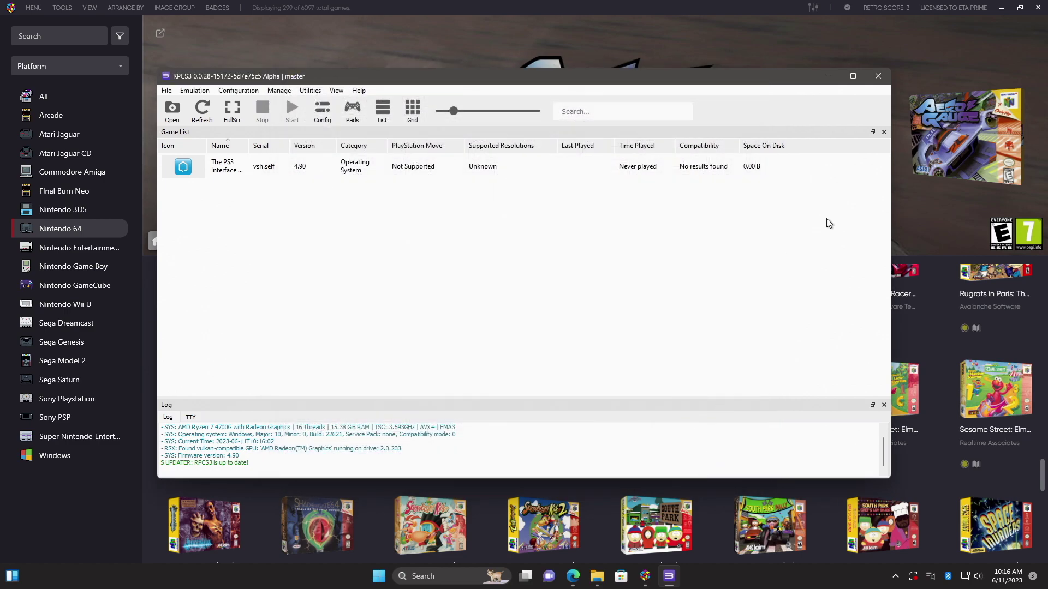
pyautogui.click(875, 81)
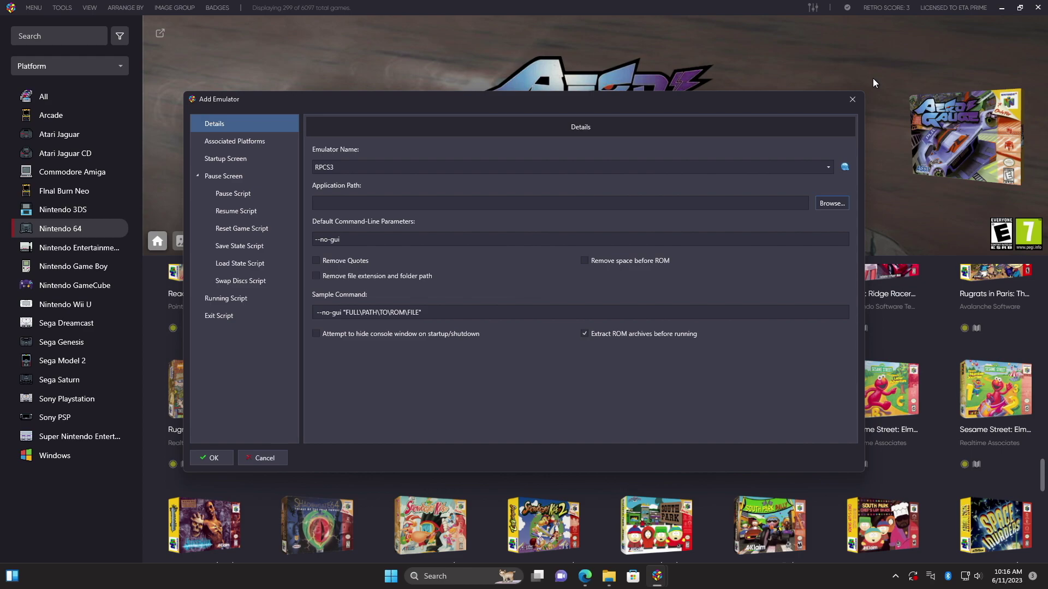
# Set the RPCS3 entry's application path in LaunchBox to rpcs3.exe in Emulators\rpcs3-v0.0.27-14839-3e556c71_win64.
pyautogui.click(833, 207)
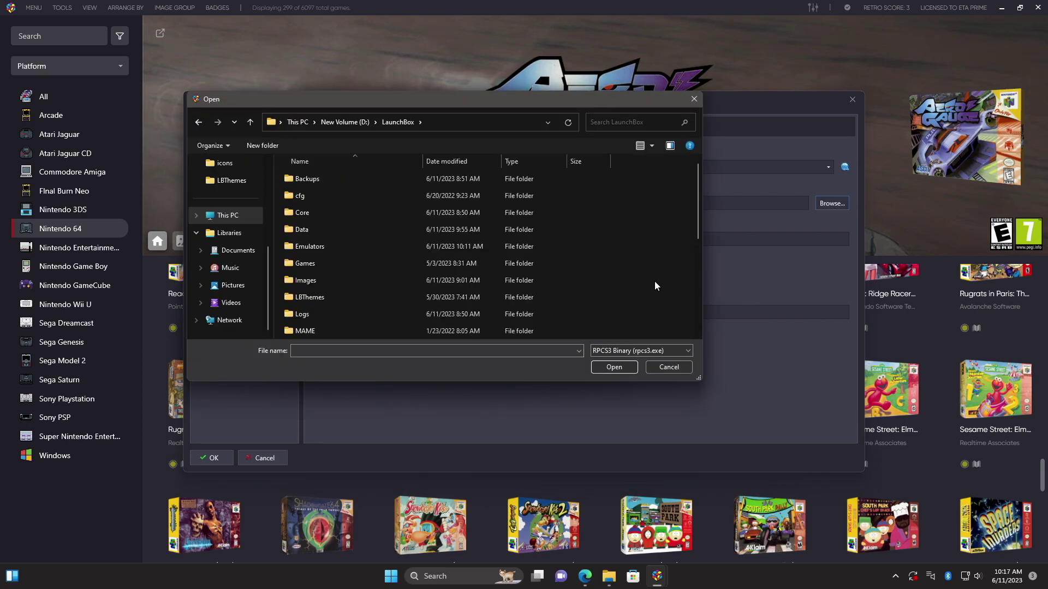
pyautogui.doubleClick(400, 247)
pyautogui.scroll(-5, 399, 300)
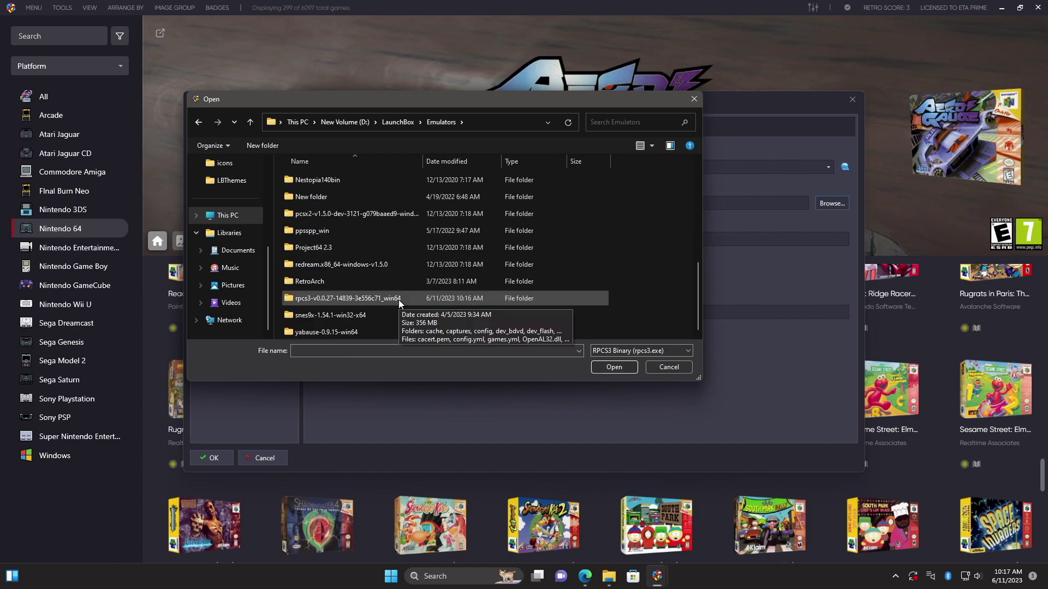
pyautogui.doubleClick(399, 300)
pyautogui.scroll(-5, 399, 300)
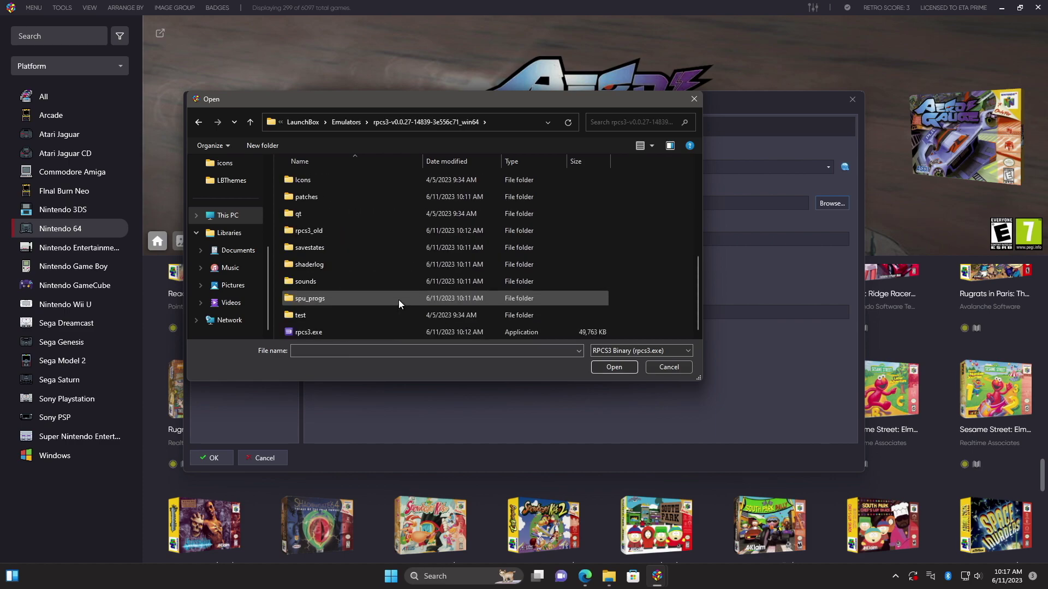
pyautogui.doubleClick(365, 332)
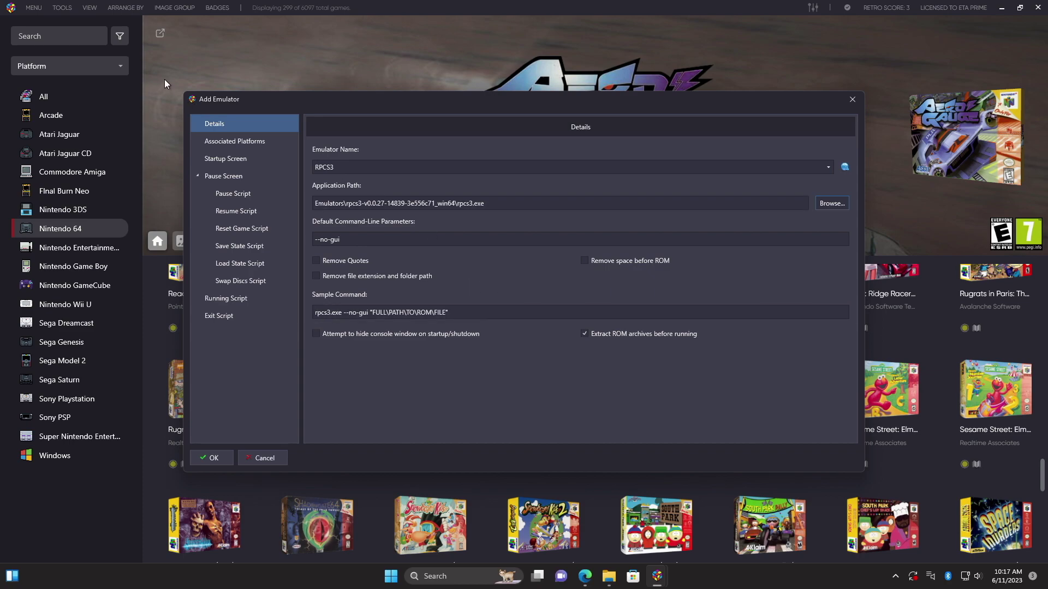
# Check the RPCS3 entry's associated platforms, save the new emulator, and leave emulator management.
pyautogui.click(251, 142)
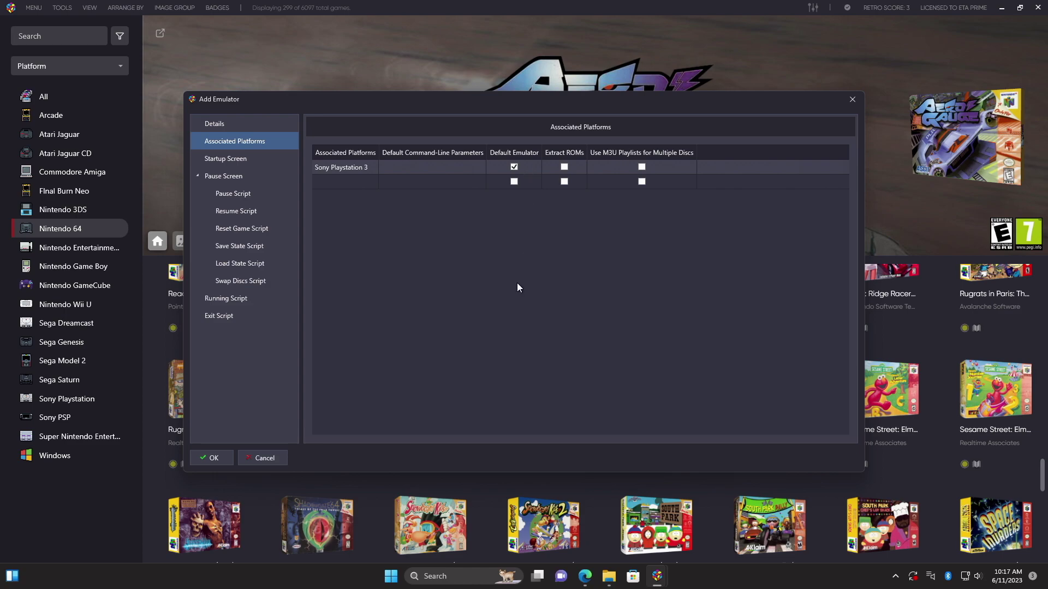
pyautogui.click(208, 457)
pyautogui.click(710, 404)
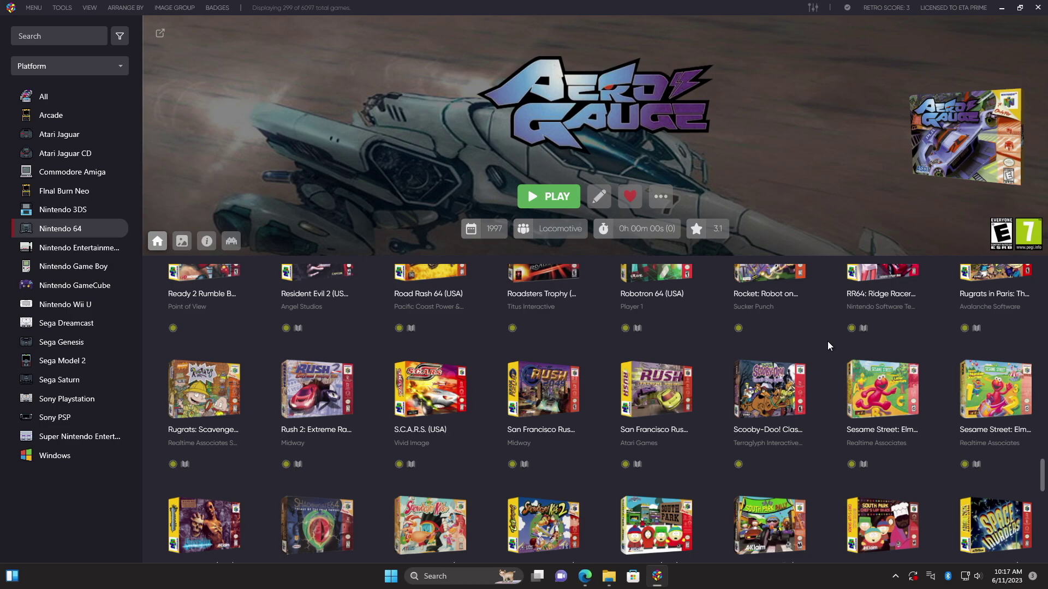
# Start a ROM file import and add the PS3 folder on the Desktop as its source.
pyautogui.click(60, 10)
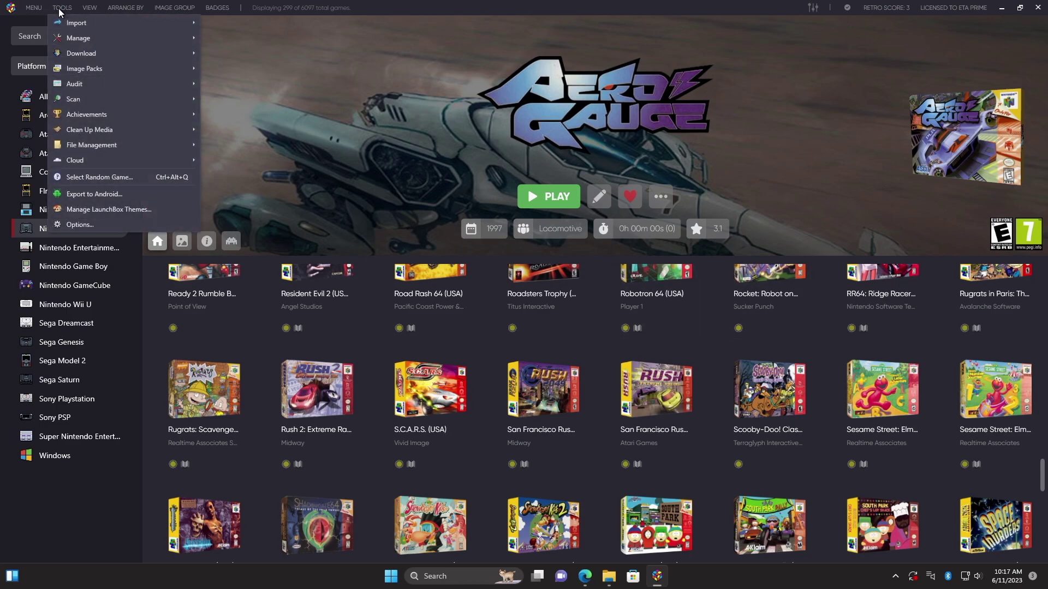
pyautogui.moveTo(77, 23)
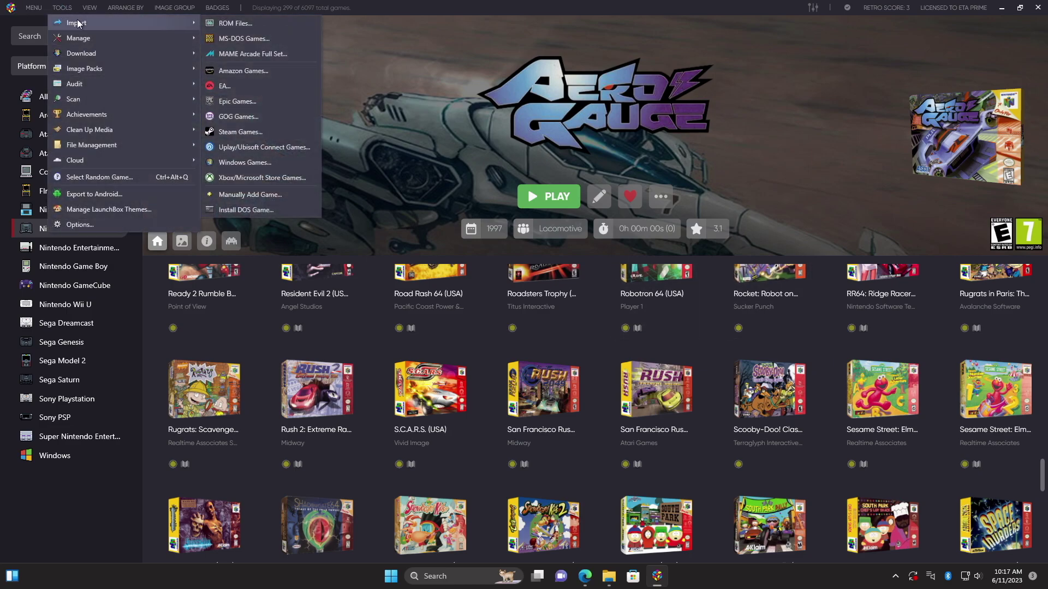
pyautogui.click(241, 24)
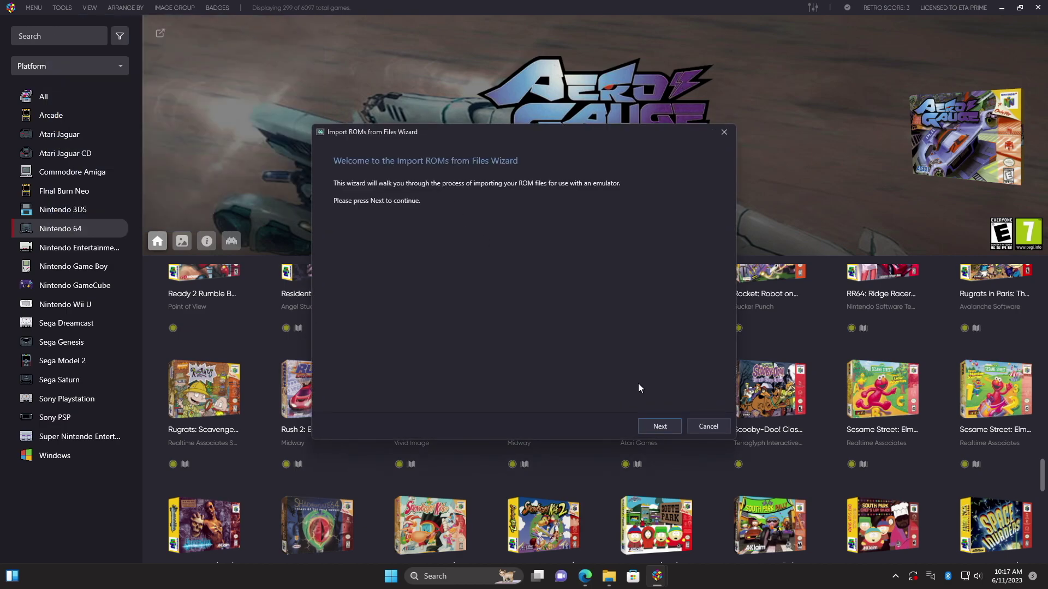
pyautogui.click(659, 426)
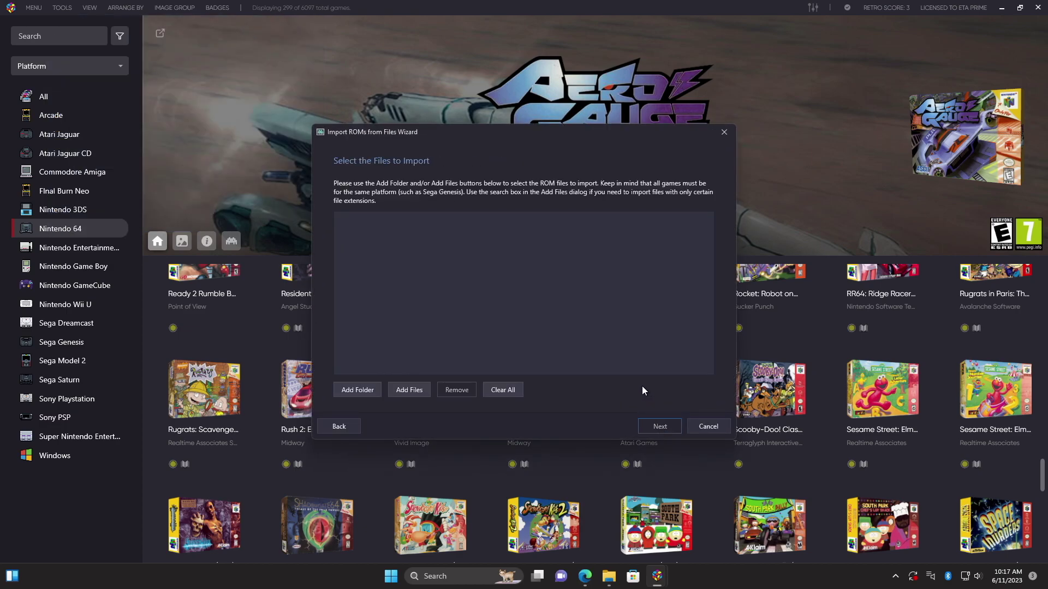
pyautogui.click(350, 391)
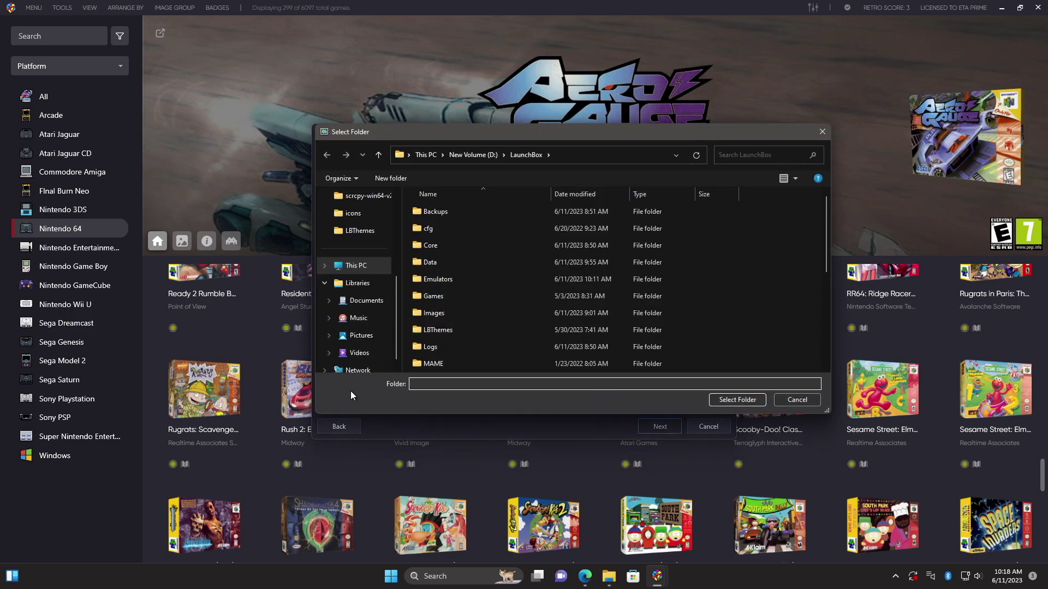
pyautogui.scroll(5, 350, 327)
pyautogui.click(357, 212)
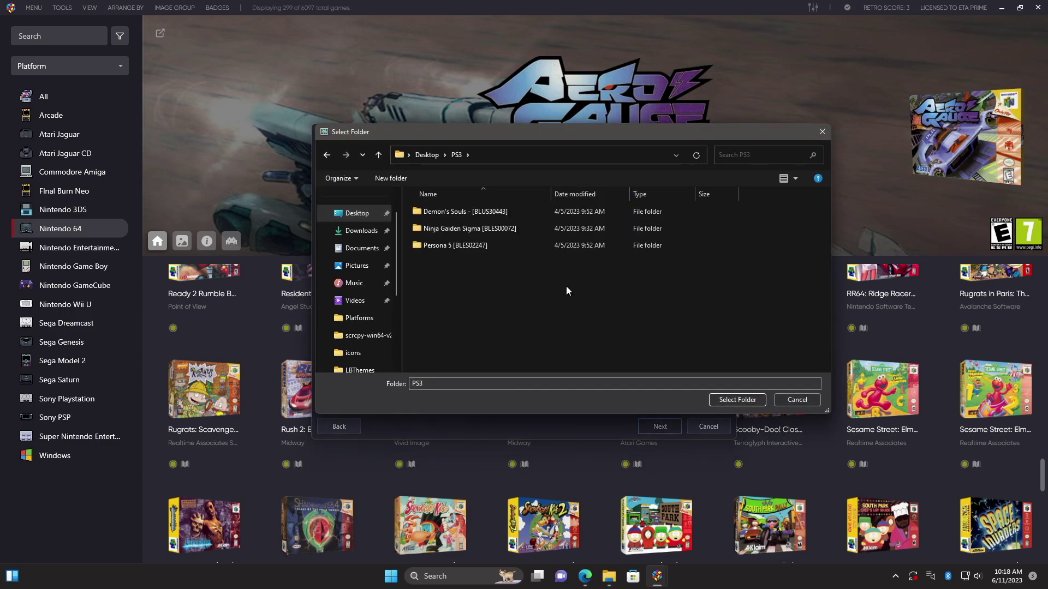
pyautogui.click(753, 401)
pyautogui.click(659, 427)
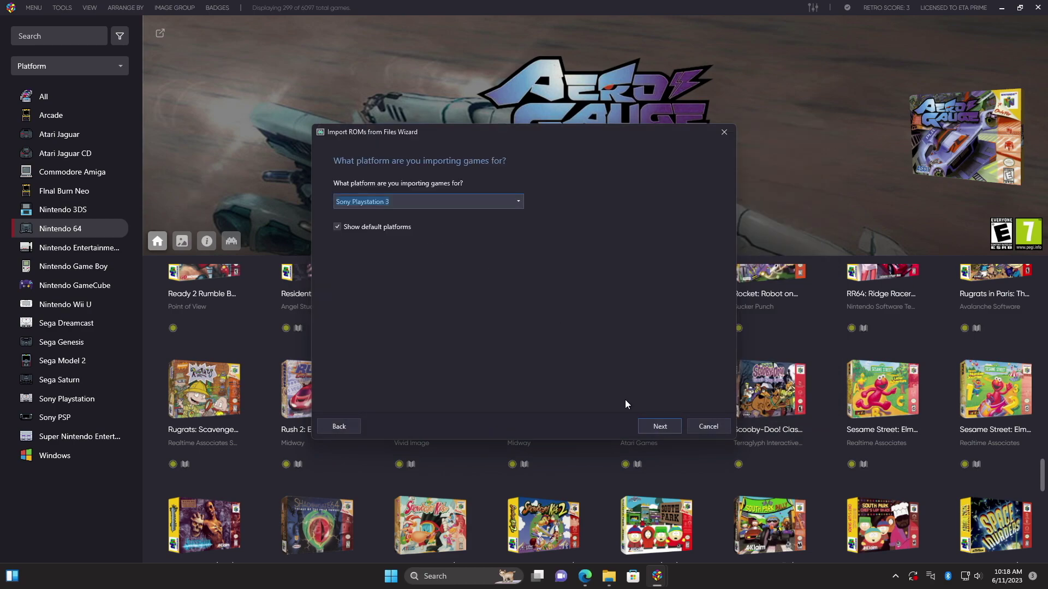
# Accept Sony Playstation 3 as the platform, RPCS3 as the emulator, and the game information search in the local metadata database.
pyautogui.click(662, 427)
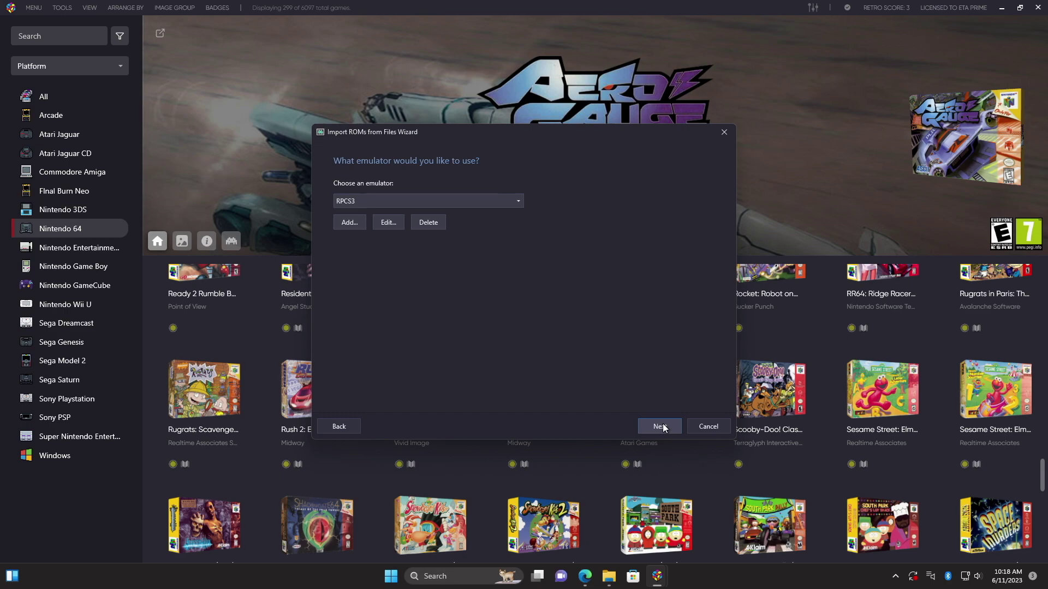
pyautogui.click(664, 427)
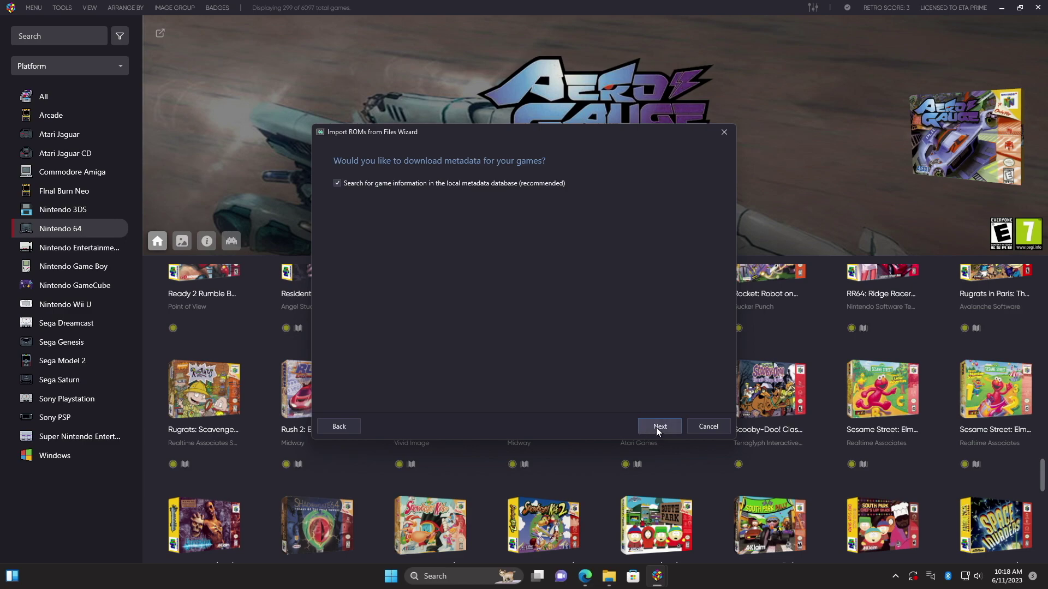
pyautogui.click(659, 426)
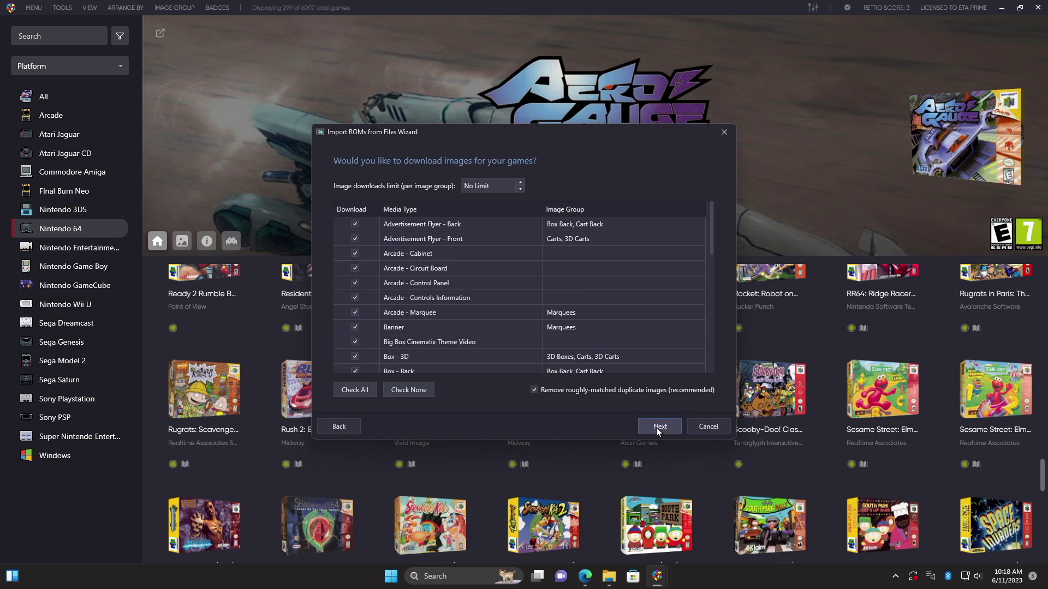
# Keep all image types with no download limit, accept the default custom options, and finish importing the PS3 games.
pyautogui.scroll(-10, 492, 338)
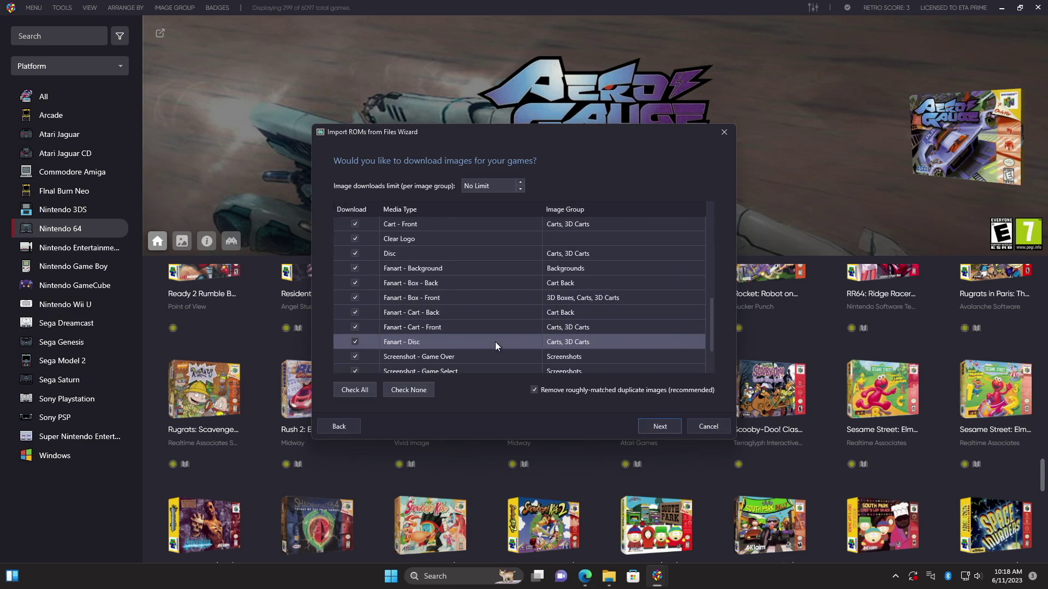
pyautogui.scroll(10, 496, 342)
pyautogui.click(657, 429)
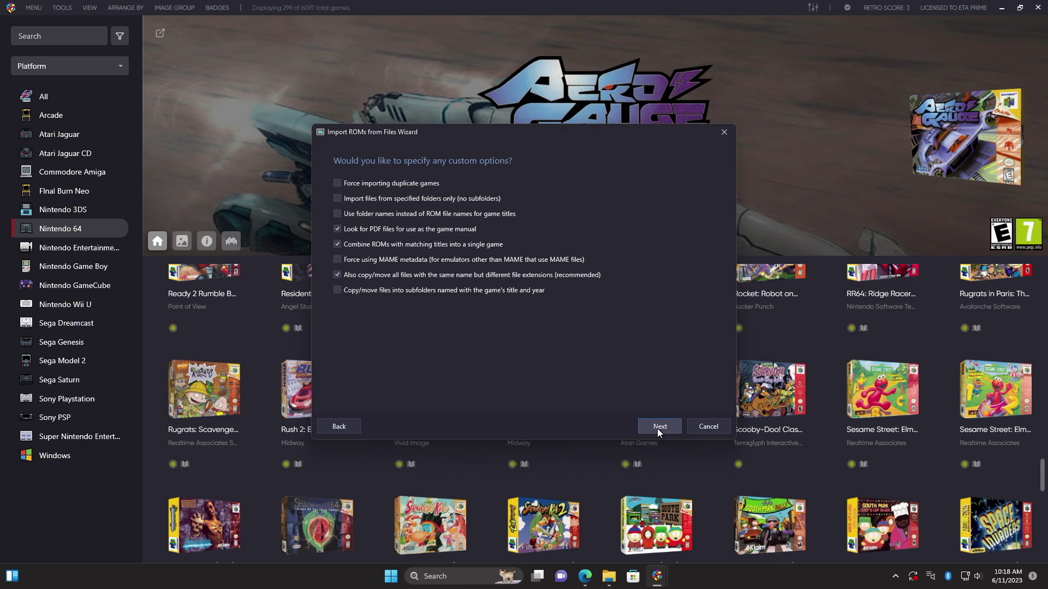
pyautogui.click(657, 427)
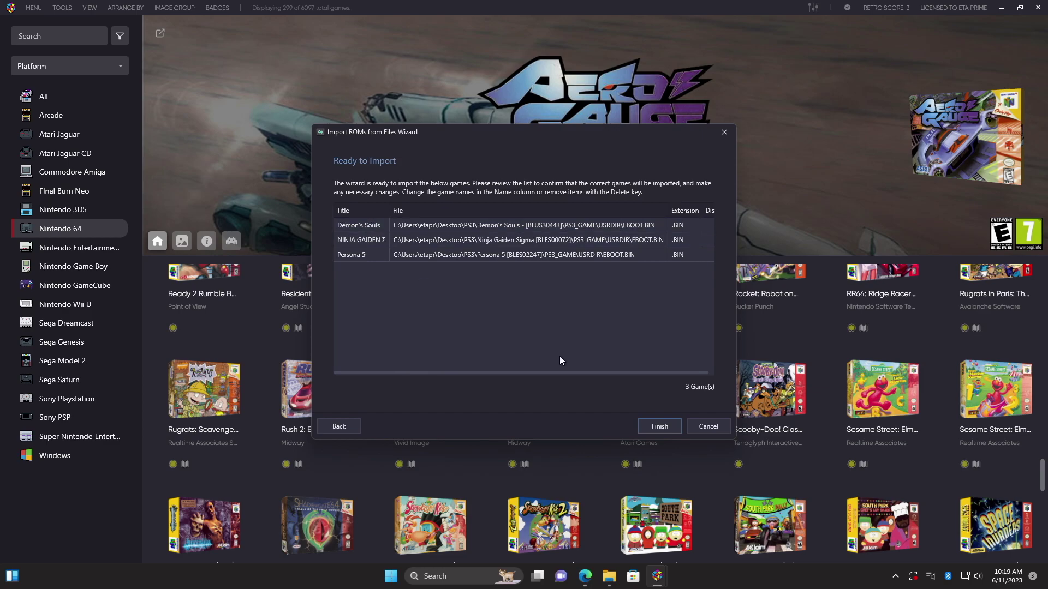
pyautogui.click(663, 425)
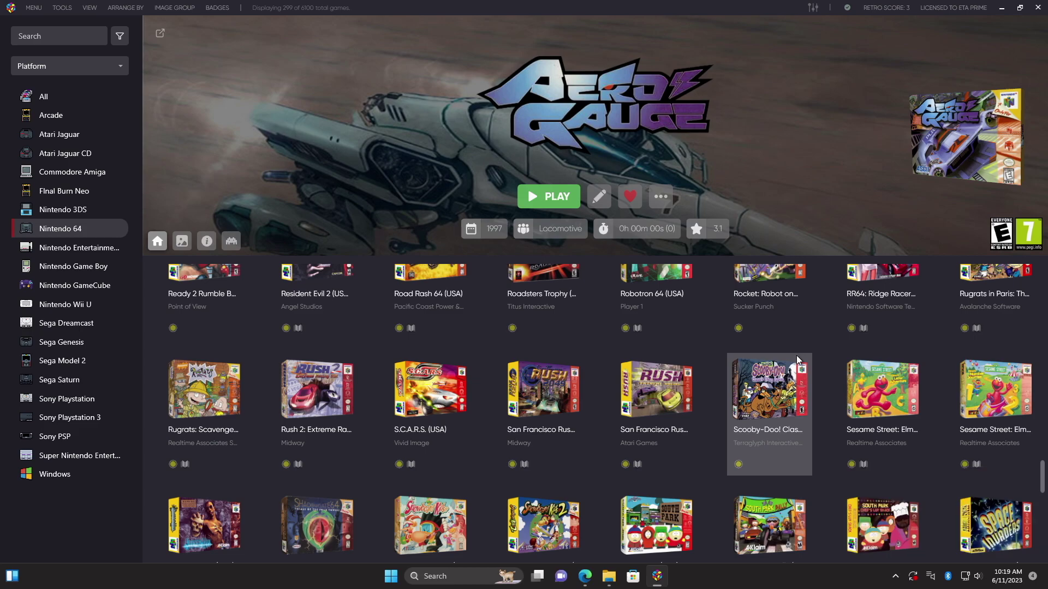
# Open the Sony Playstation 3 platform and launch Demon's Souls.
pyautogui.click(74, 420)
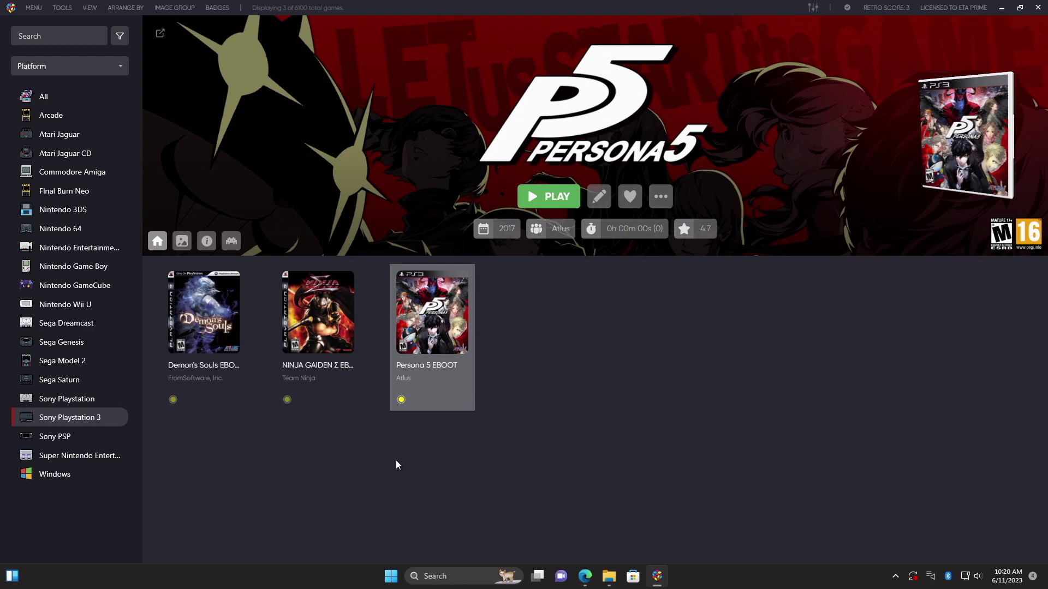
pyautogui.doubleClick(201, 332)
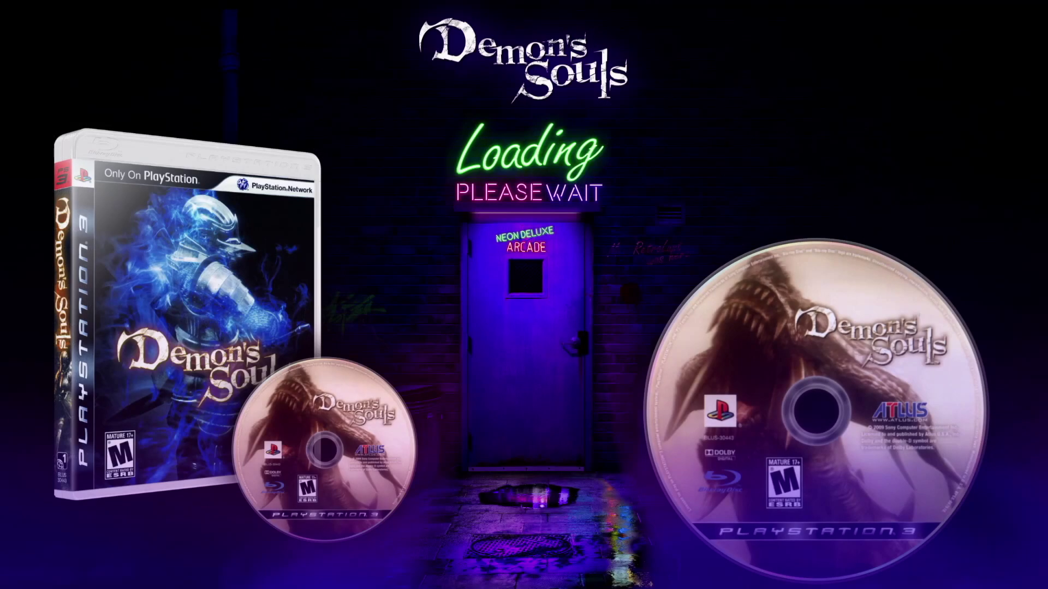